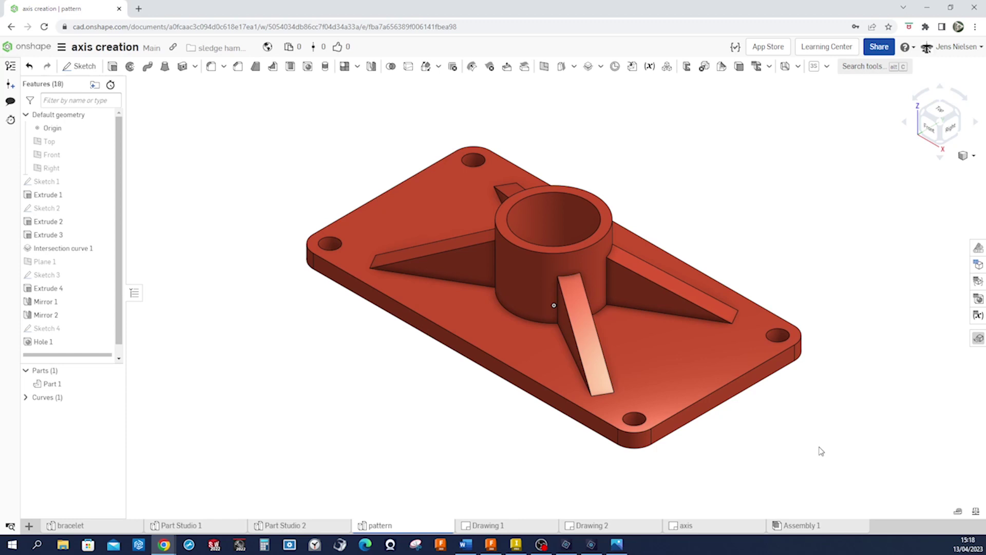
Step: Examine the finished part in the front, top, left and isometric views, and study its dimensioned drawing axis2.png
{"action": "key", "text": "1"}
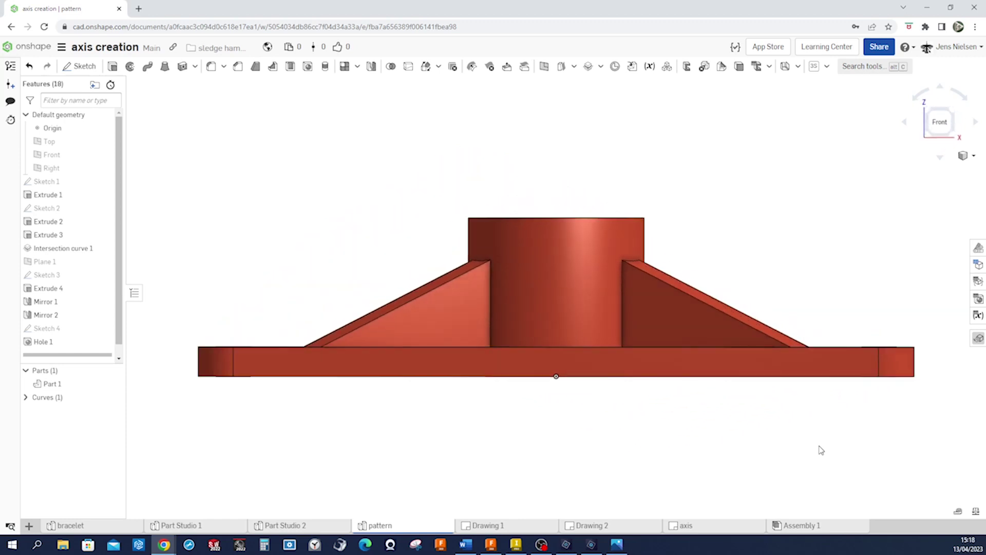
{"action": "key", "text": "shift+5"}
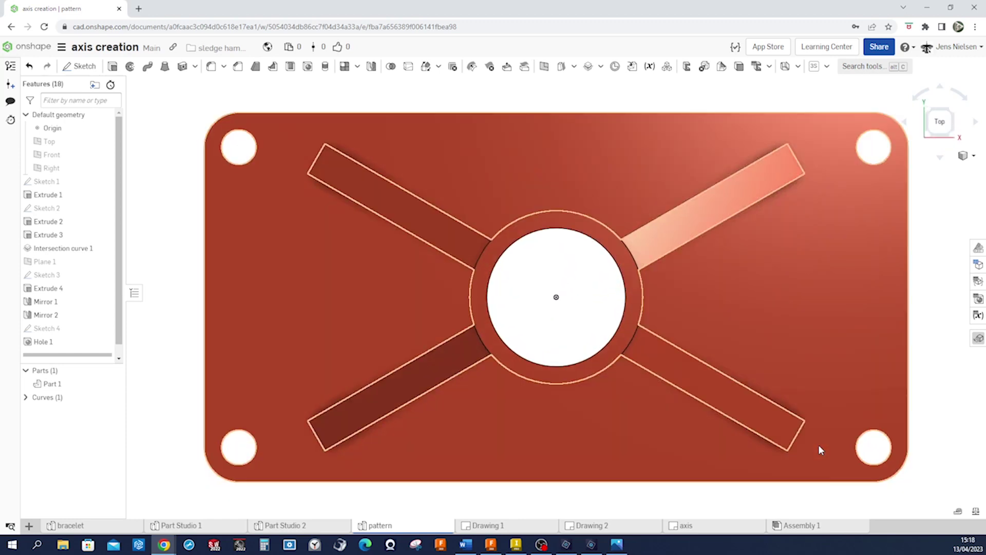
{"action": "key", "text": "shift+3"}
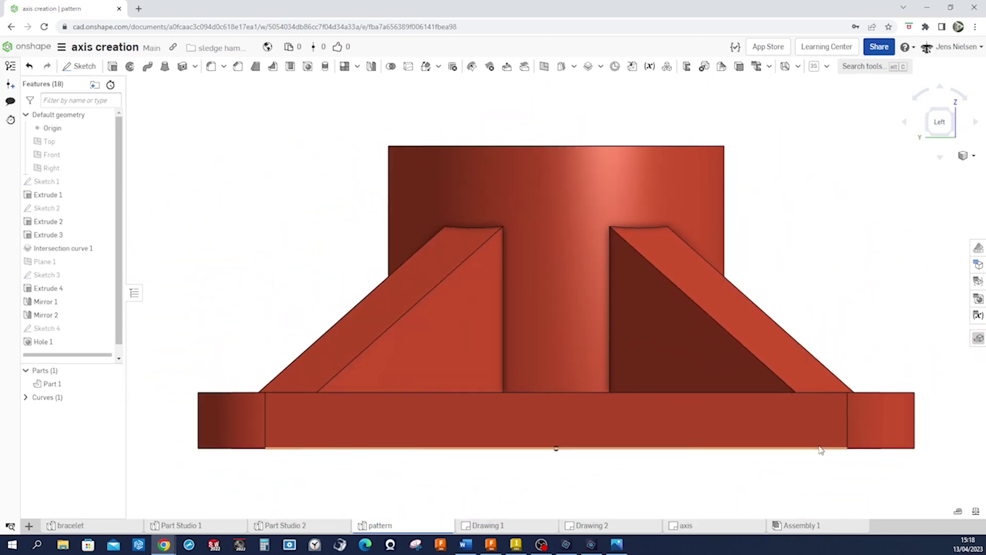
{"action": "key", "text": "7"}
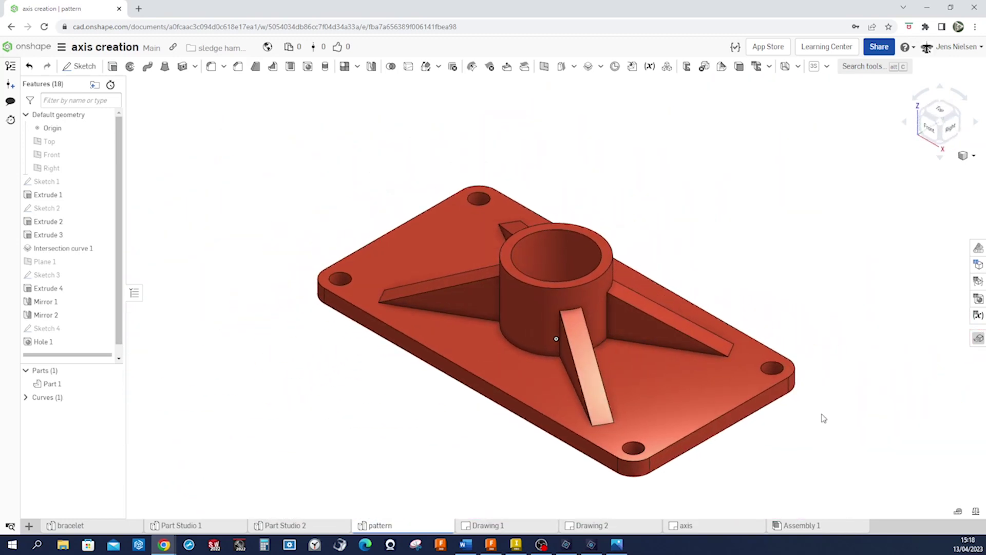
{"action": "key", "text": "Down"}
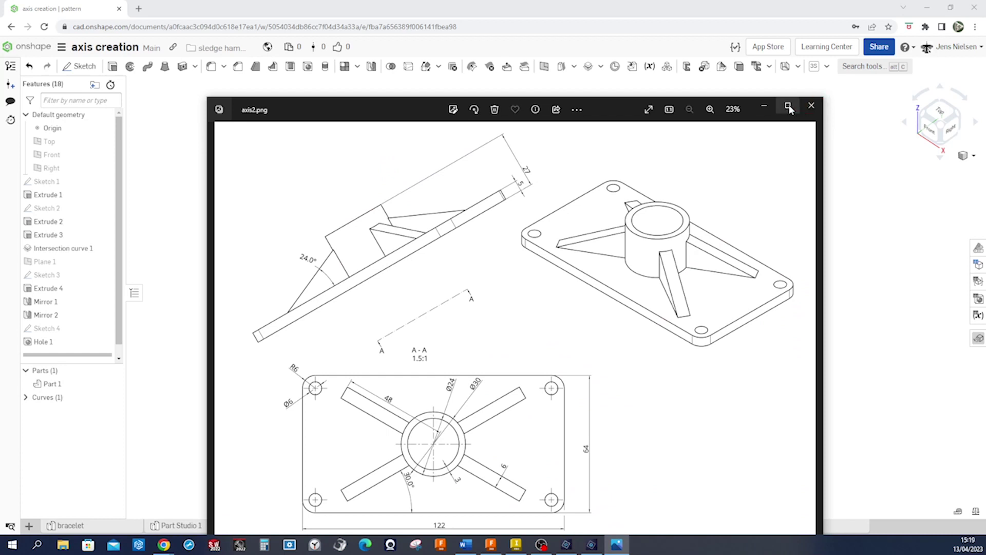
{"action": "left_click", "coordinate": [789, 107]}
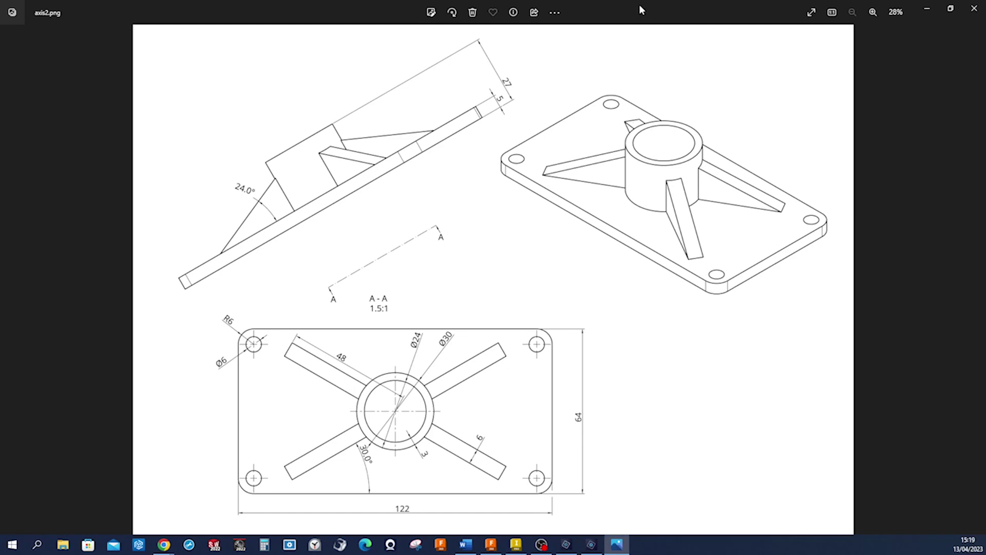
{"action": "left_click_drag", "start_coordinate": [641, 9], "coordinate": [985, 144]}
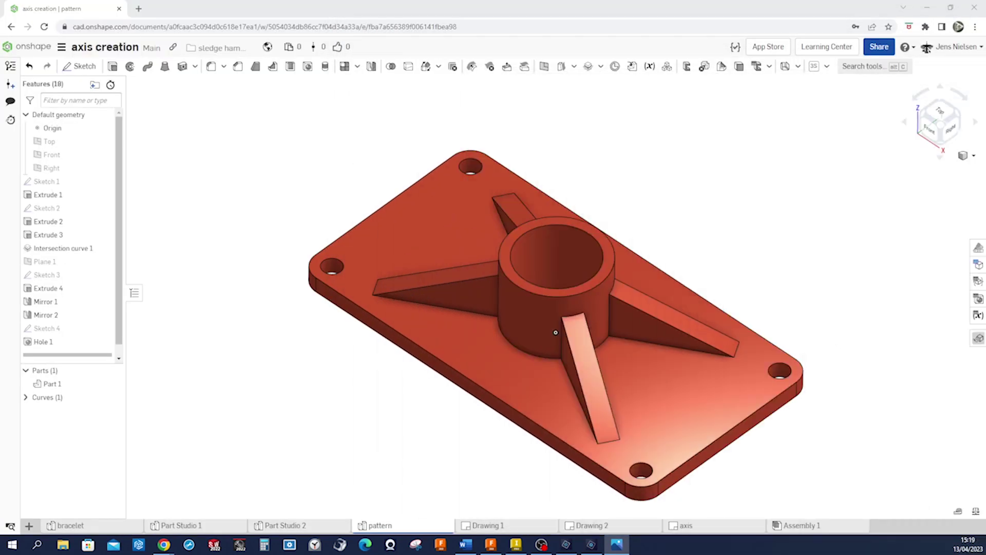
{"action": "left_click", "coordinate": [310, 172]}
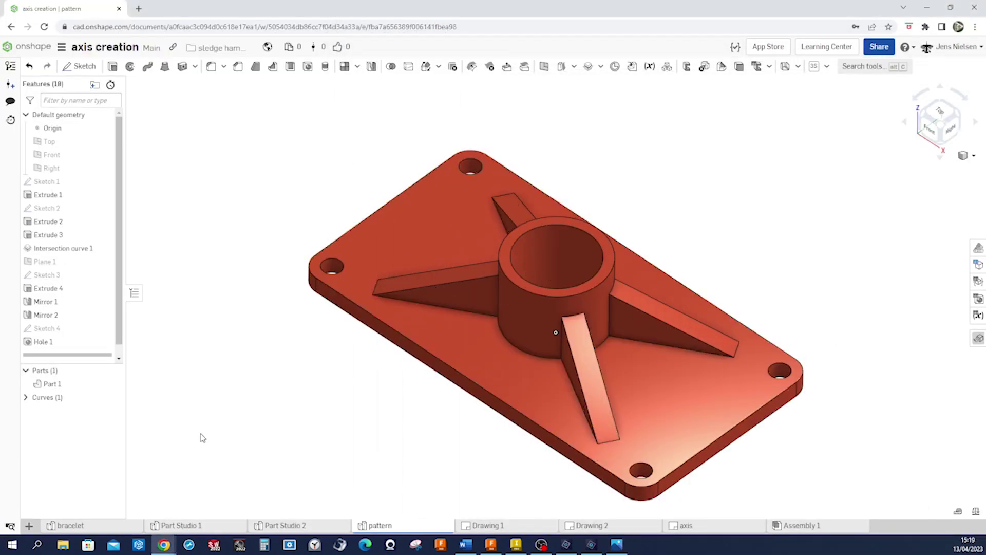
Step: Create a new Part Studio and start a sketch on the Top plane
{"action": "left_click", "coordinate": [29, 525]}
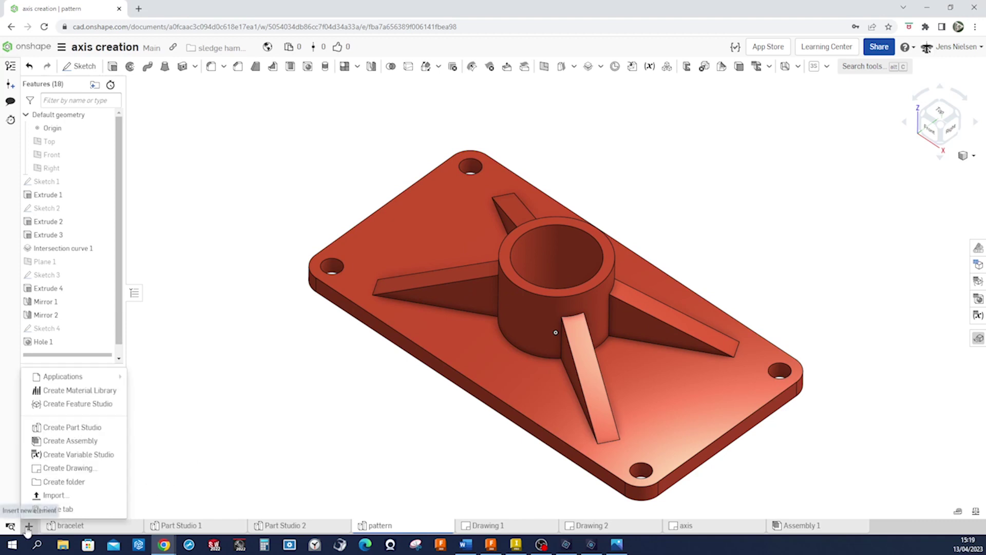
{"action": "left_click", "coordinate": [76, 427]}
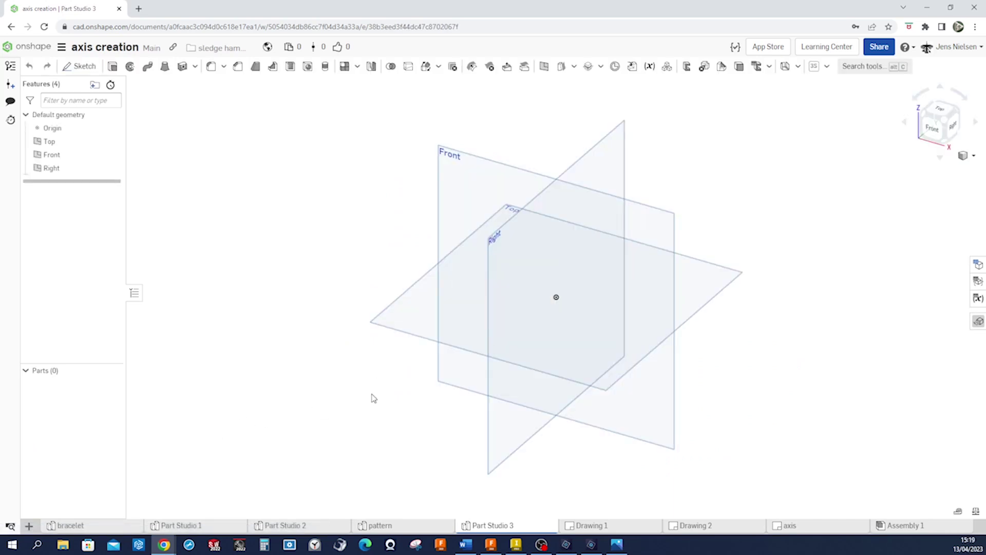
{"action": "key", "text": "s"}
{"action": "left_click", "coordinate": [384, 389]}
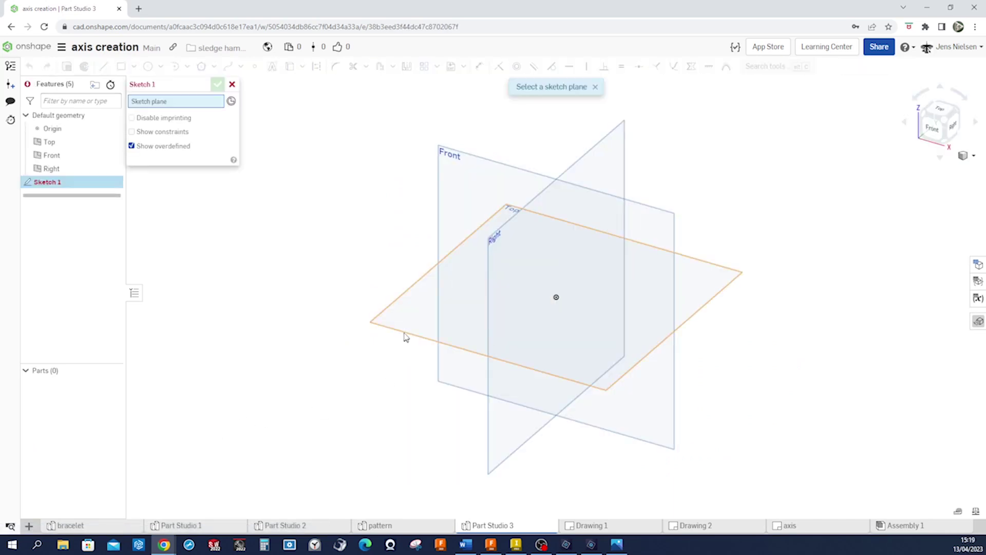
{"action": "left_click", "coordinate": [405, 336]}
Step: Sketch a center-point rectangle about 136 by 104 mm, centred on the origin
{"action": "key", "text": "s"}
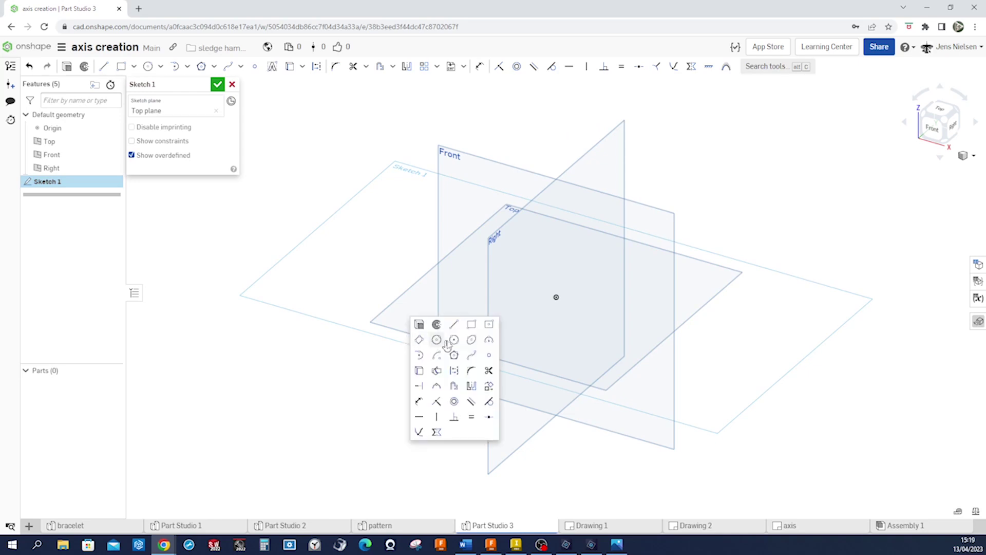
{"action": "left_click", "coordinate": [488, 324]}
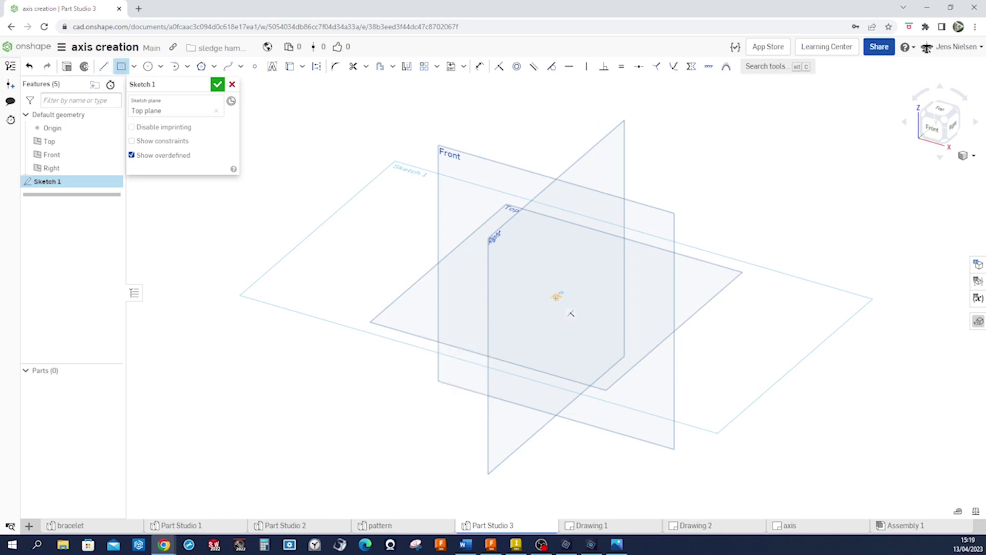
{"action": "left_click", "coordinate": [556, 297]}
{"action": "left_click", "coordinate": [610, 373]}
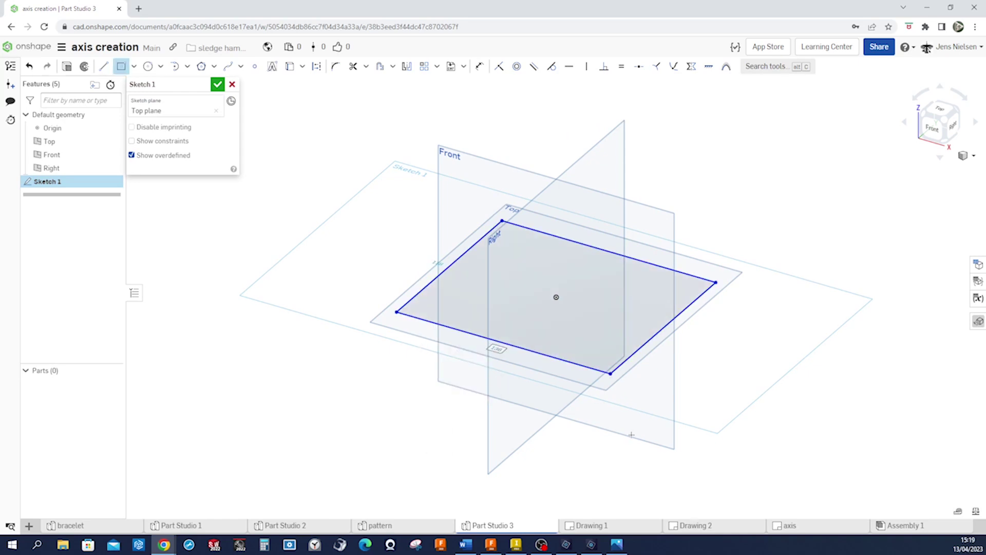
Step: Dimension the rectangle's width along the X direction at 122 mm
{"action": "key", "text": "u"}
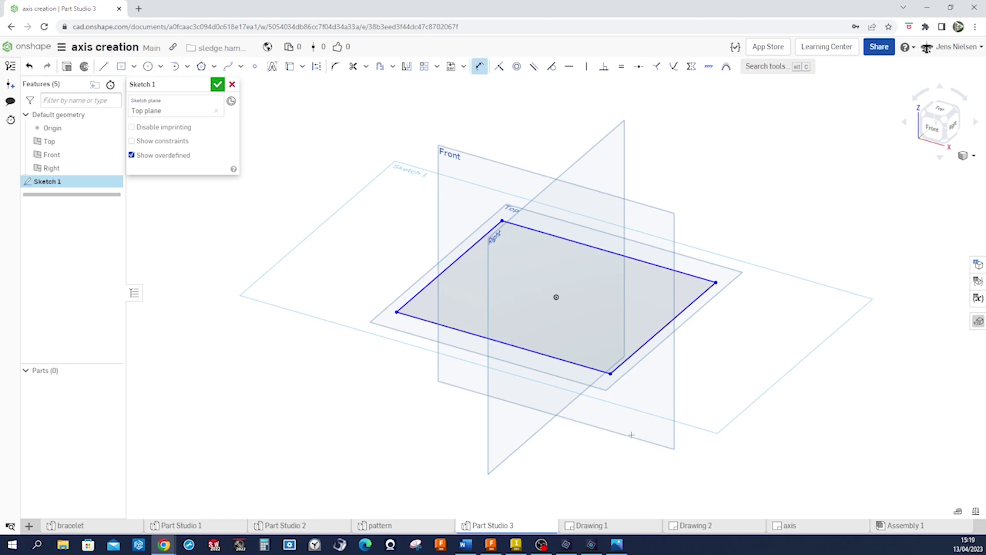
{"action": "left_click", "coordinate": [560, 360]}
{"action": "left_click", "coordinate": [556, 374]}
{"action": "key", "text": "BackSpace"}
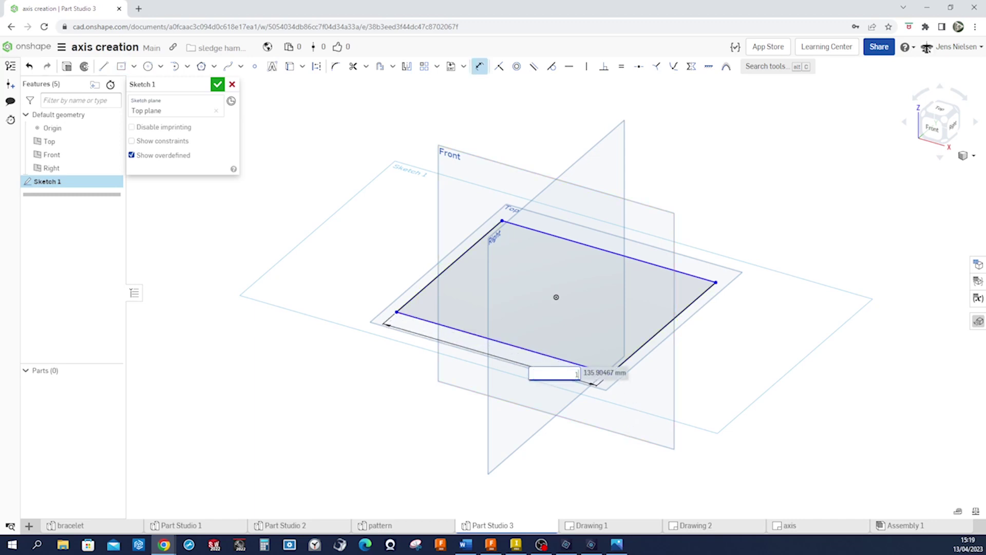
{"action": "type", "text": "122"}
{"action": "key", "text": "Return"}
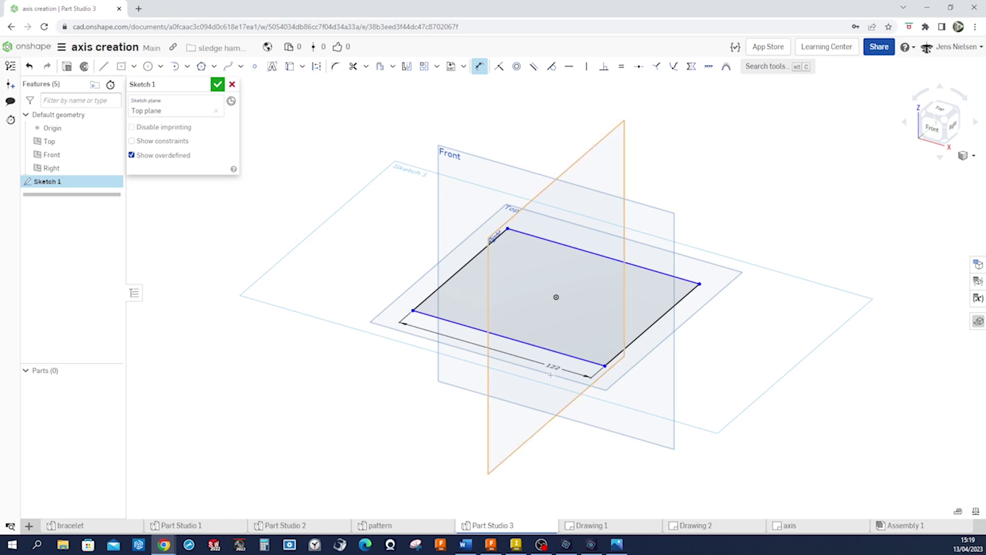
Step: Dimension the rectangle's height along the Y direction at 64 mm, working normal to the sketch plane
{"action": "key", "text": "n"}
{"action": "key", "text": "f"}
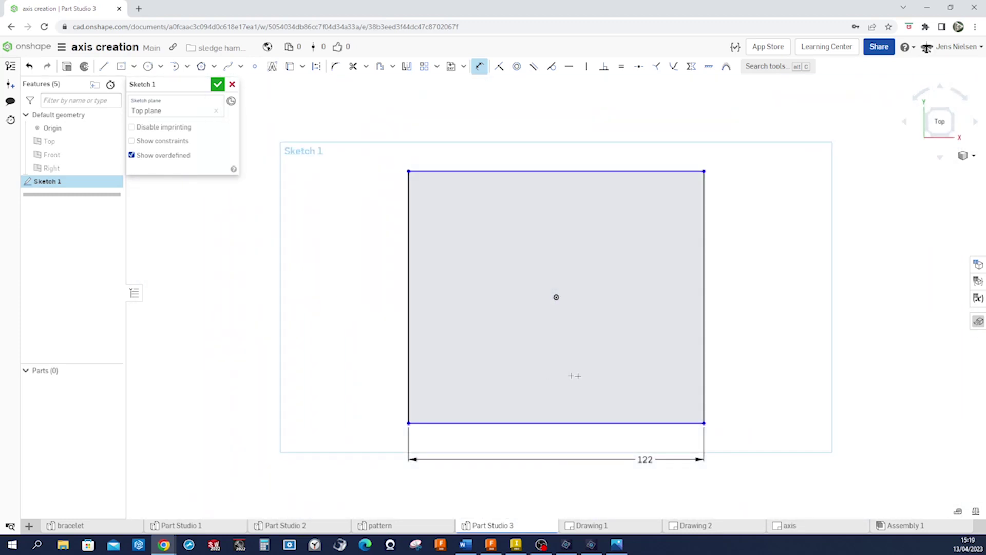
{"action": "left_click", "coordinate": [704, 380]}
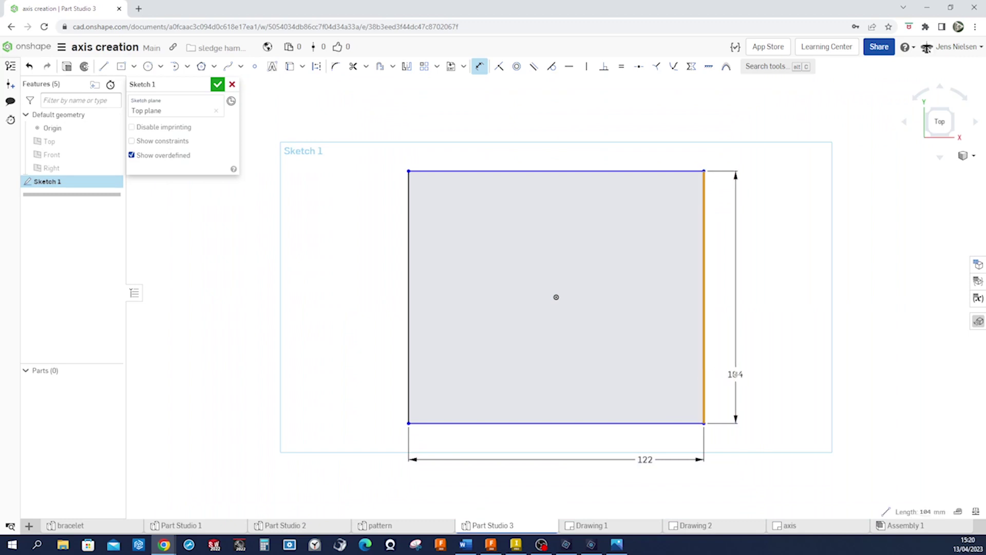
{"action": "left_click", "coordinate": [735, 374]}
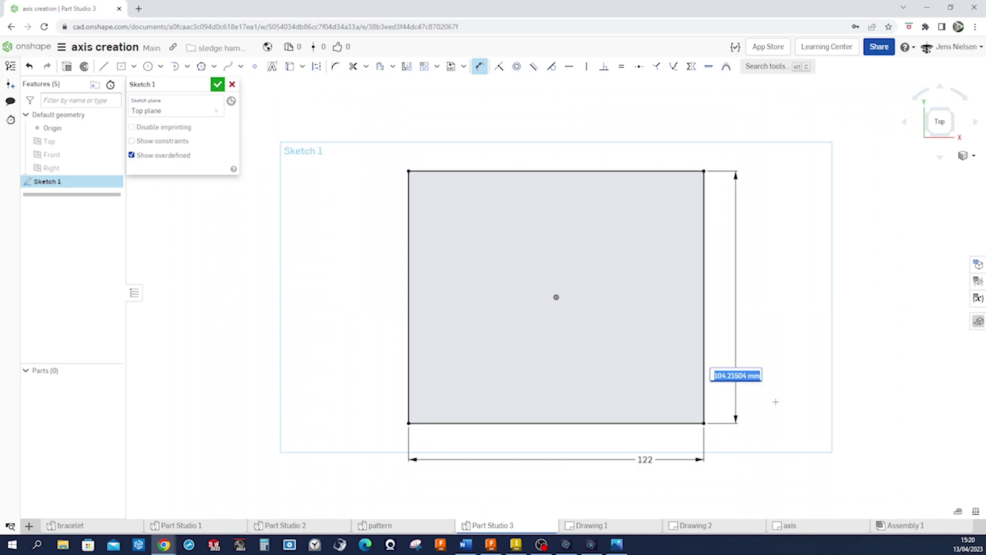
{"action": "type", "text": "64"}
{"action": "key", "text": "Return"}
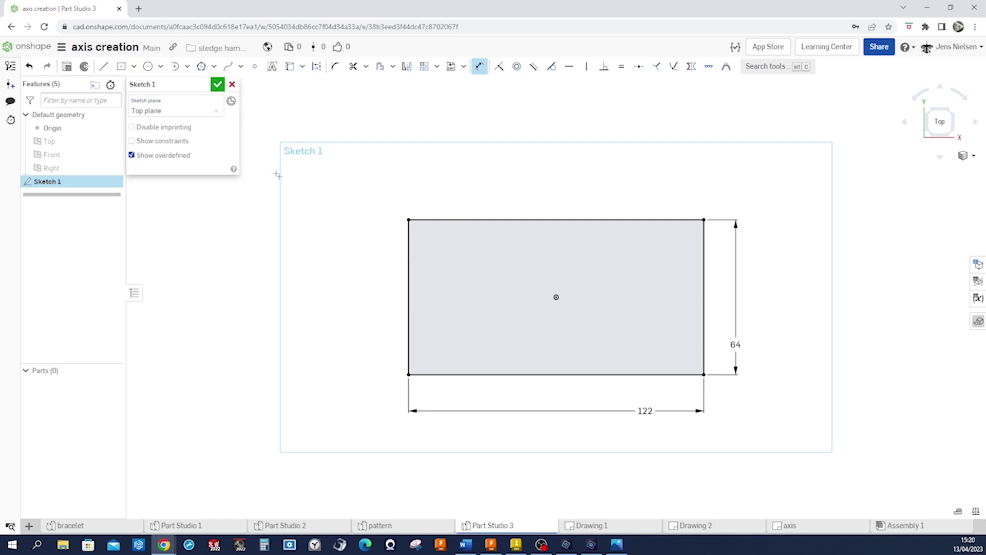
Step: Fillet all four corners of the rectangle with a 6 mm radius and finish the sketch
{"action": "left_click", "coordinate": [335, 66]}
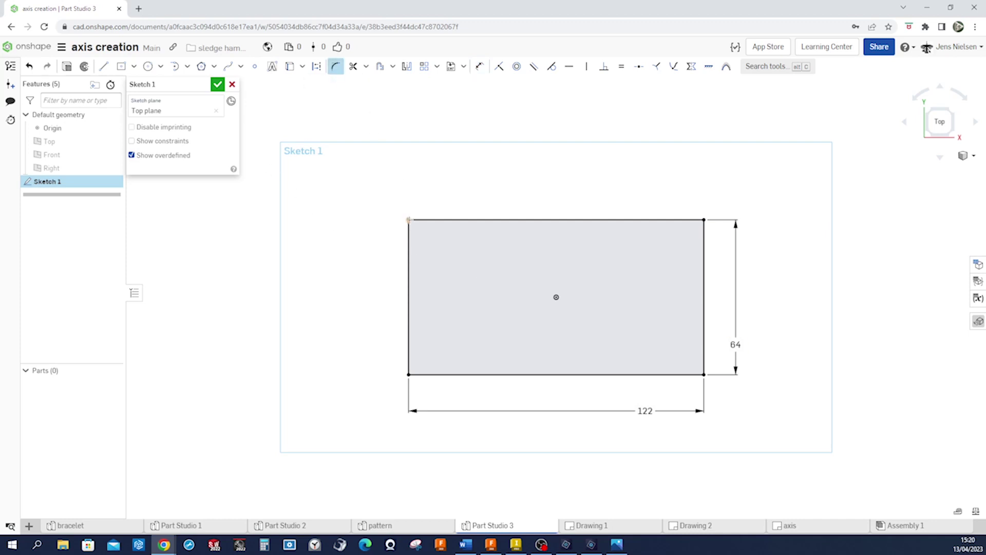
{"action": "left_click", "coordinate": [409, 220]}
{"action": "left_click", "coordinate": [408, 374]}
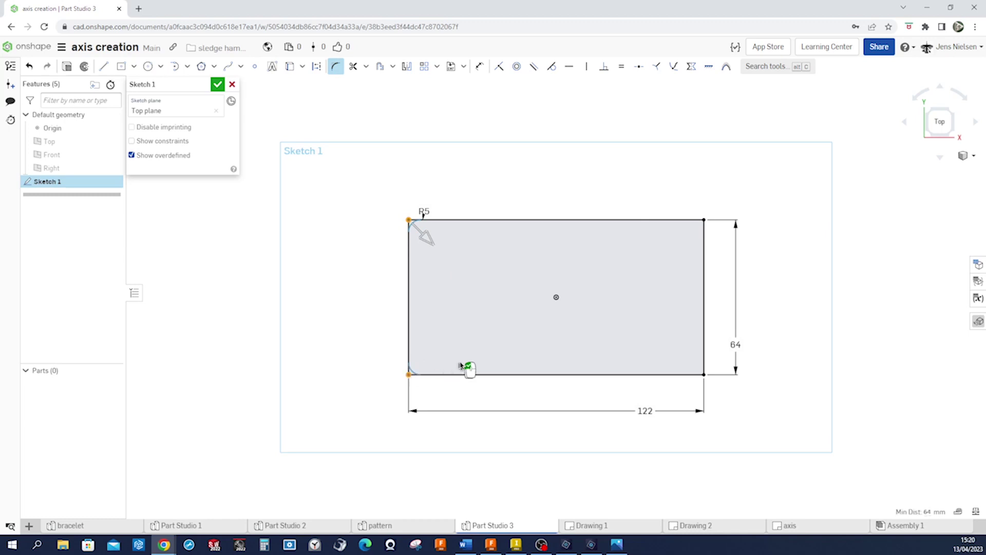
{"action": "left_click", "coordinate": [704, 373]}
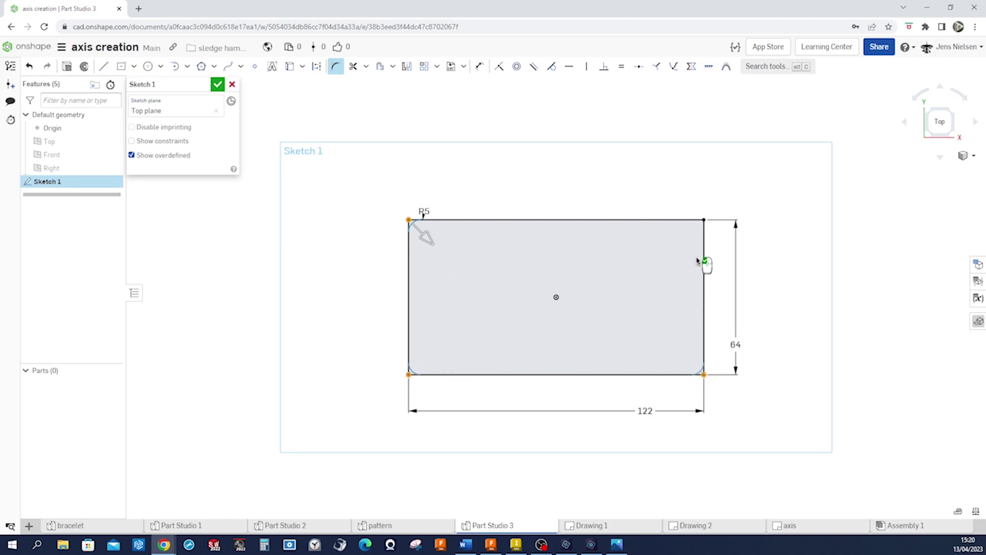
{"action": "left_click", "coordinate": [704, 220]}
{"action": "left_click", "coordinate": [676, 243]}
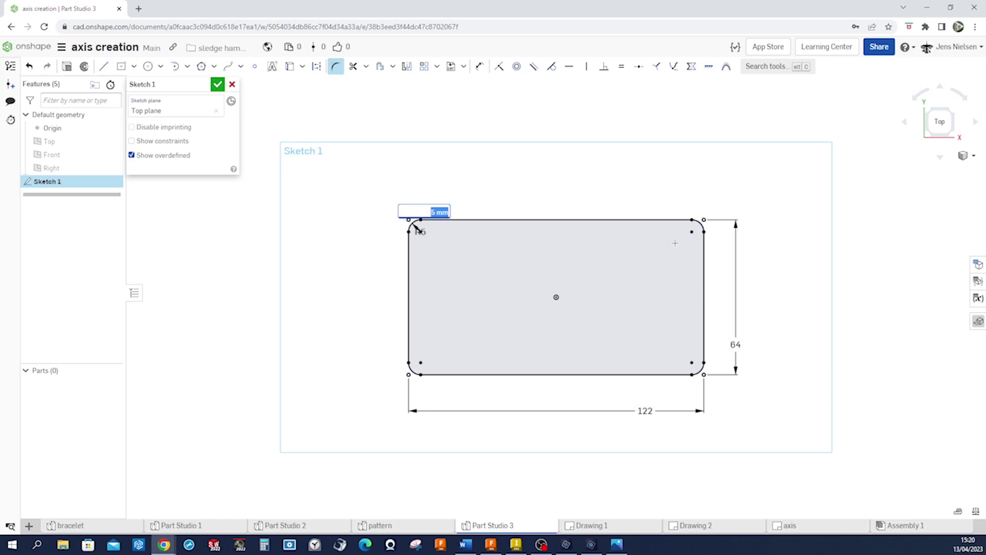
{"action": "type", "text": "6"}
{"action": "key", "text": "Return"}
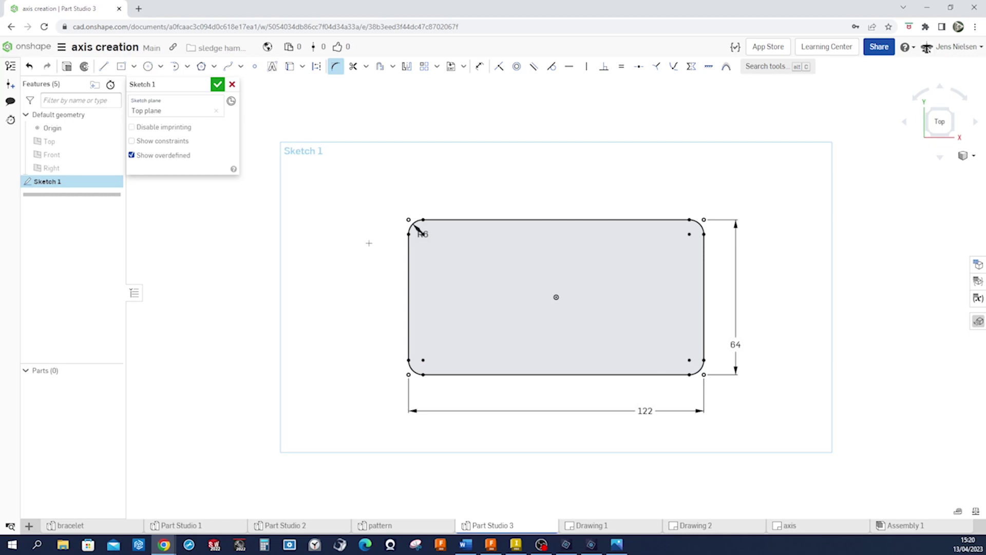
{"action": "left_click", "coordinate": [216, 86]}
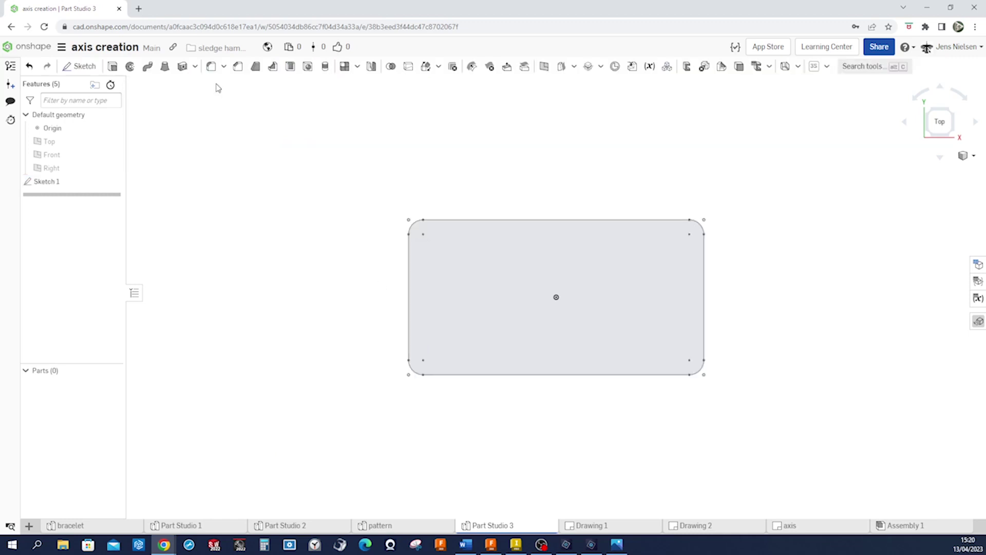
Step: Extrude the rounded rectangle as a new solid with a blind depth of 5 mm
{"action": "left_click", "coordinate": [112, 66]}
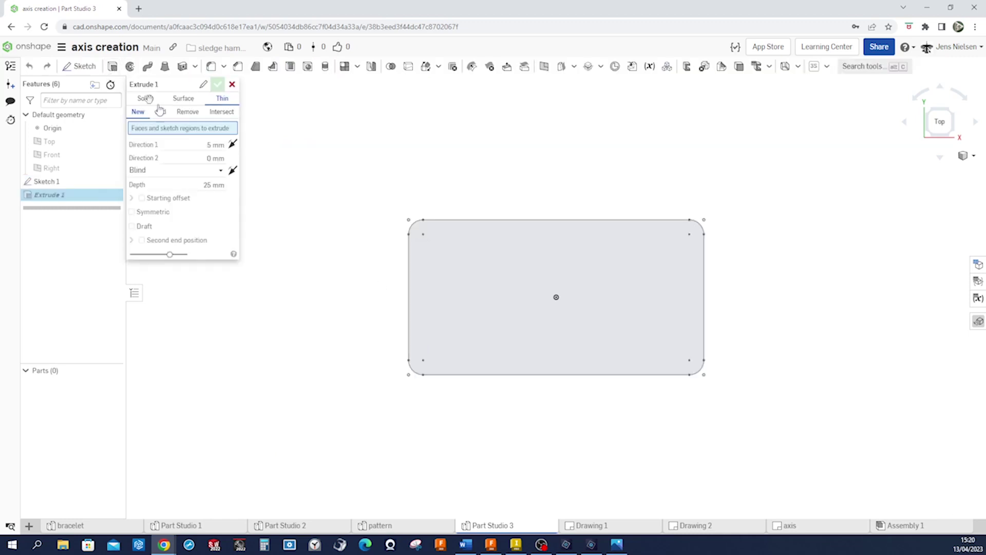
{"action": "left_click", "coordinate": [432, 270]}
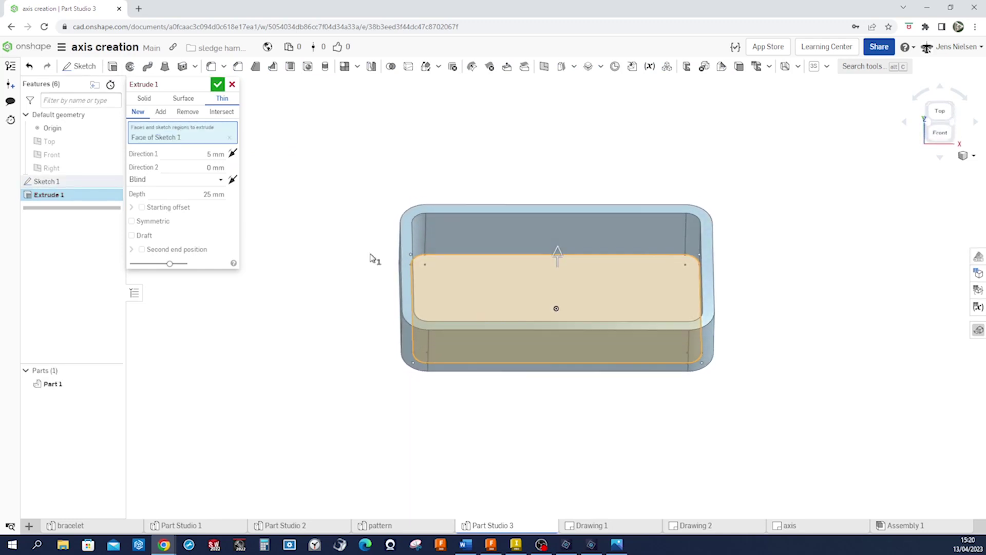
{"action": "left_click", "coordinate": [145, 99]}
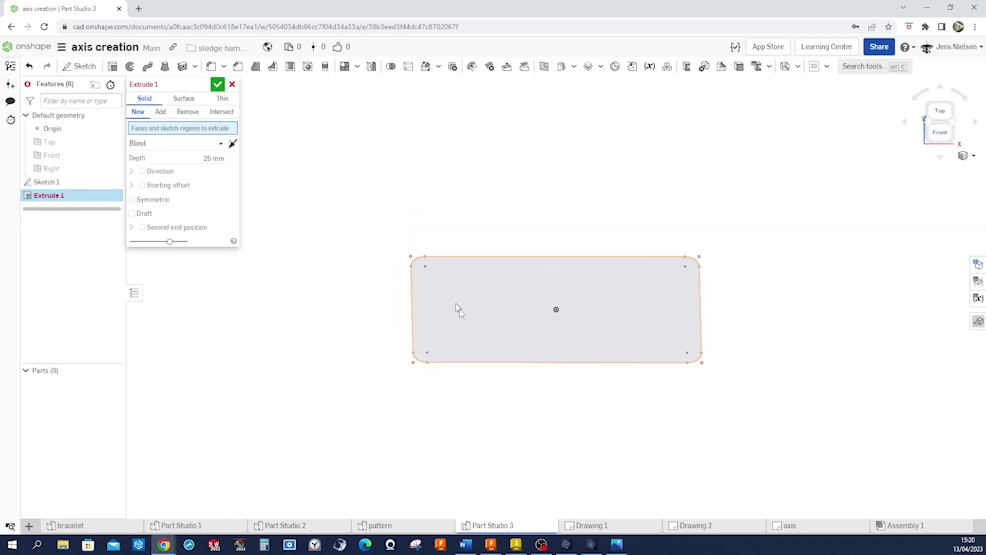
{"action": "left_click", "coordinate": [474, 330]}
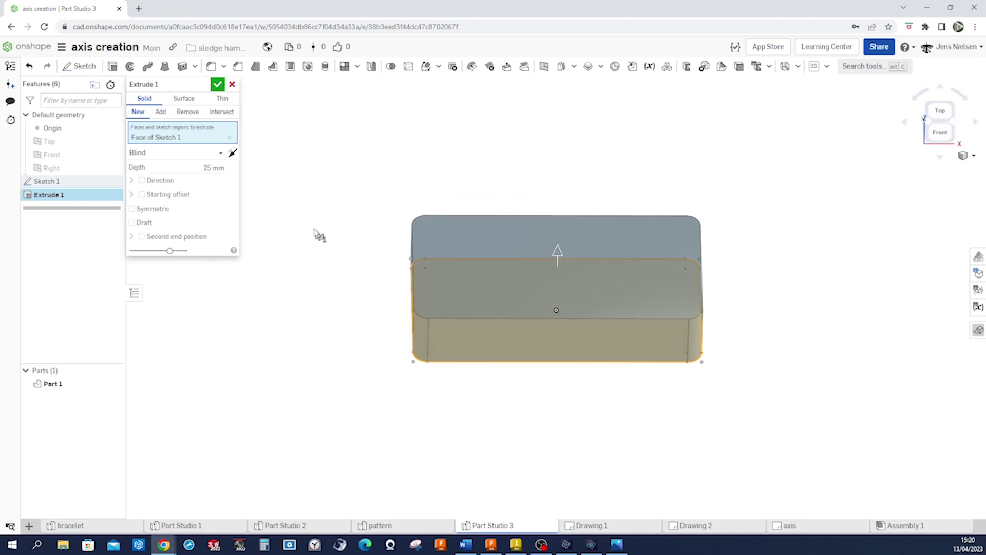
{"action": "left_click", "coordinate": [214, 167]}
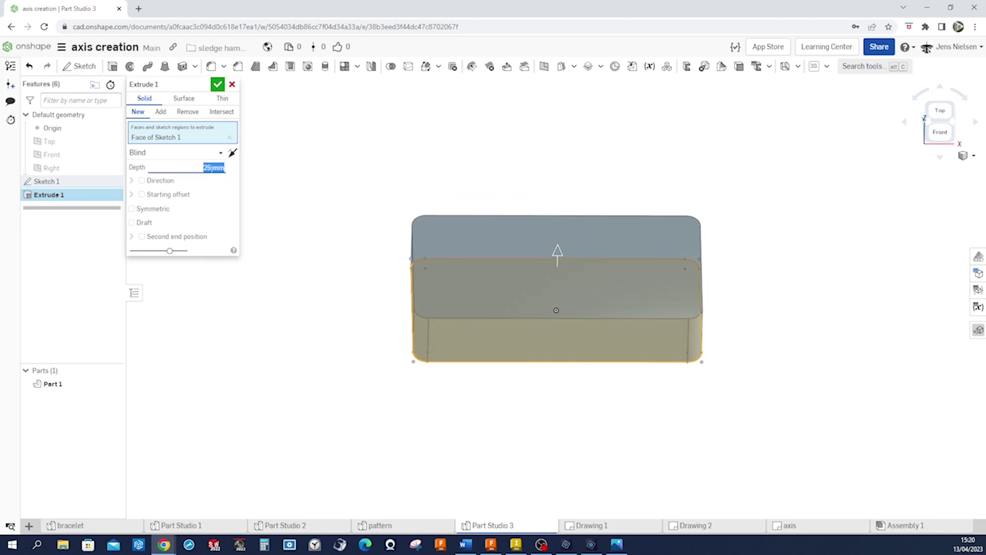
{"action": "type", "text": "5"}
{"action": "left_click", "coordinate": [218, 85]}
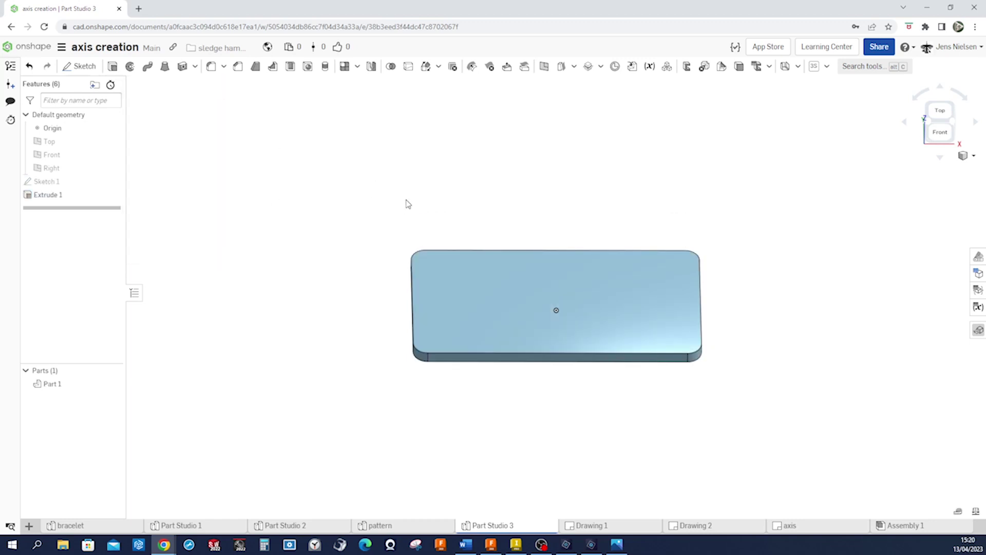
Step: Change the base plate part's appearance to a teal green palette colour
{"action": "right_click", "coordinate": [67, 388]}
{"action": "left_click", "coordinate": [111, 419]}
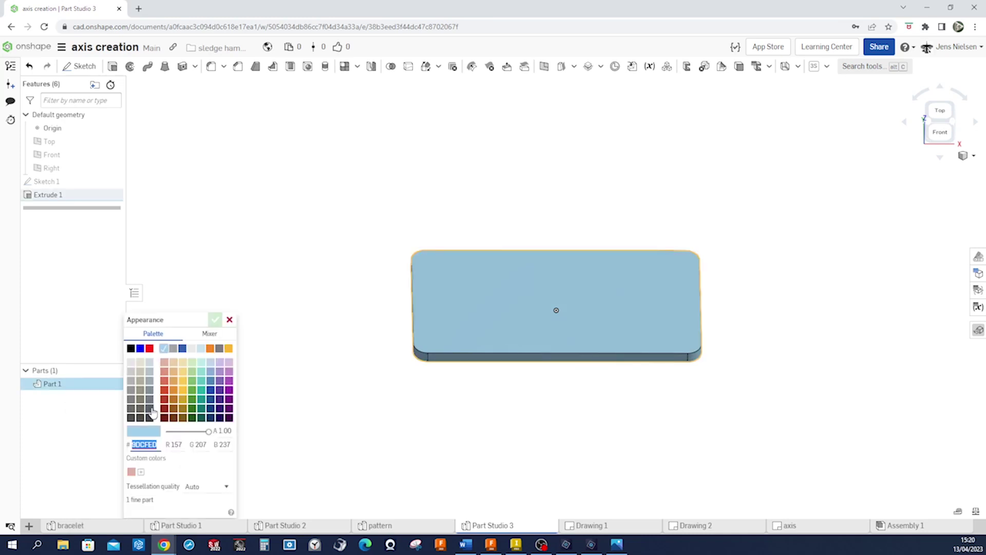
{"action": "left_click", "coordinate": [174, 382]}
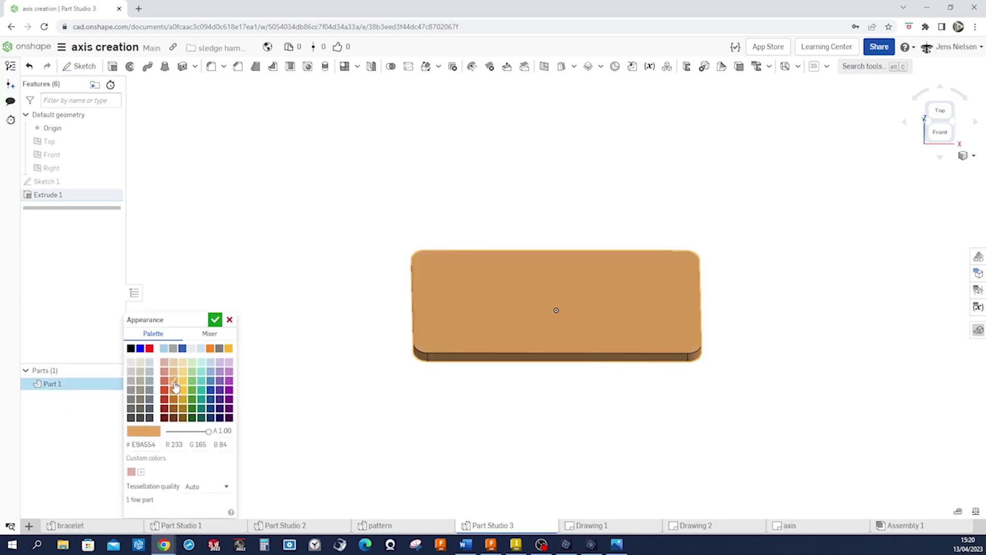
{"action": "left_click", "coordinate": [200, 382]}
{"action": "left_click", "coordinate": [215, 320]}
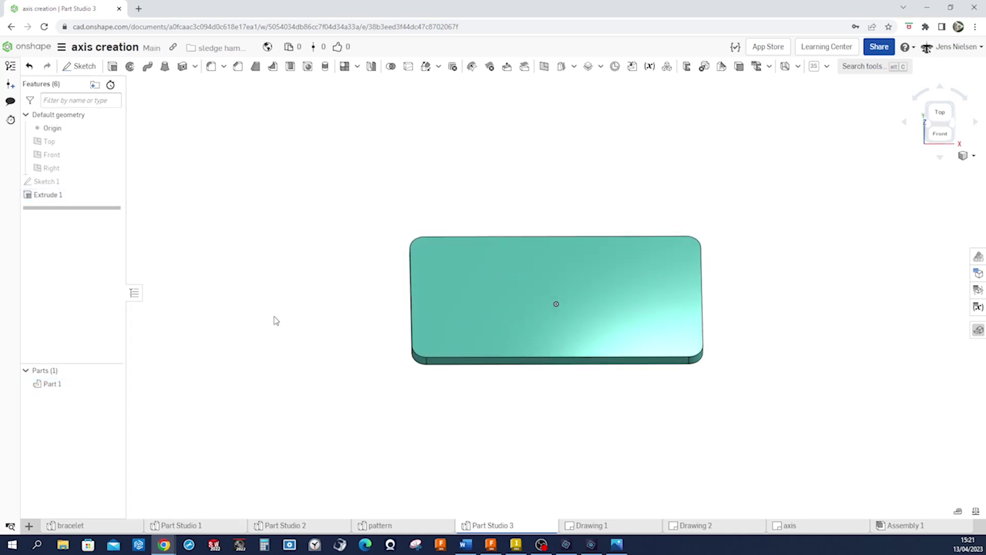
Step: Start a sketch on the plate's top face and draw a circle centred close to the origin
{"action": "right_click_drag", "start_coordinate": [272, 305], "coordinate": [266, 286]}
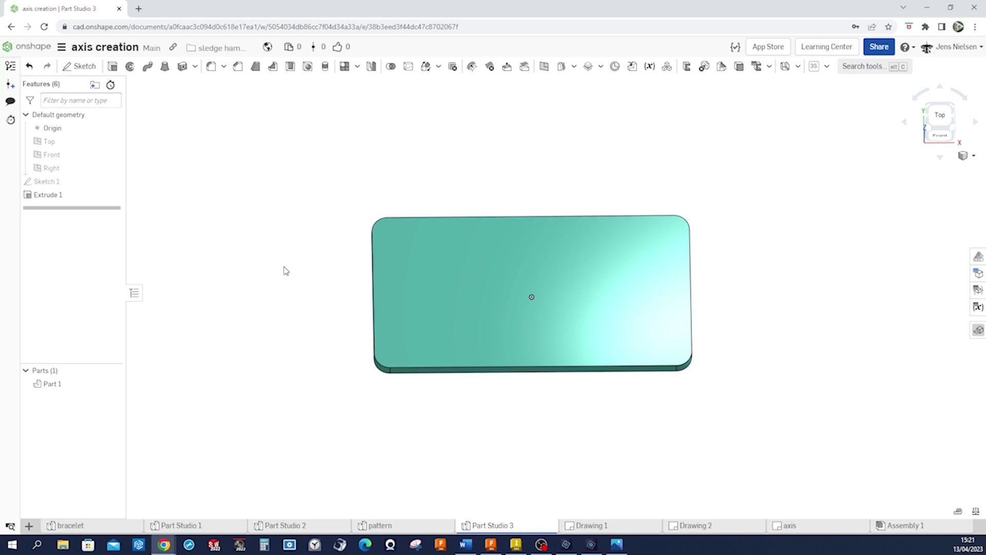
{"action": "key", "text": "s"}
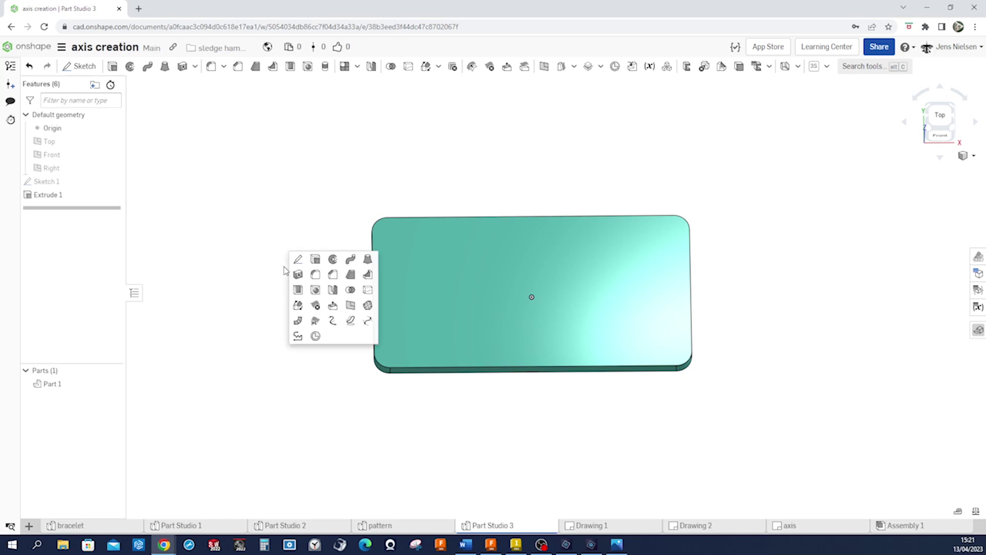
{"action": "left_click", "coordinate": [296, 261]}
{"action": "left_click", "coordinate": [462, 312]}
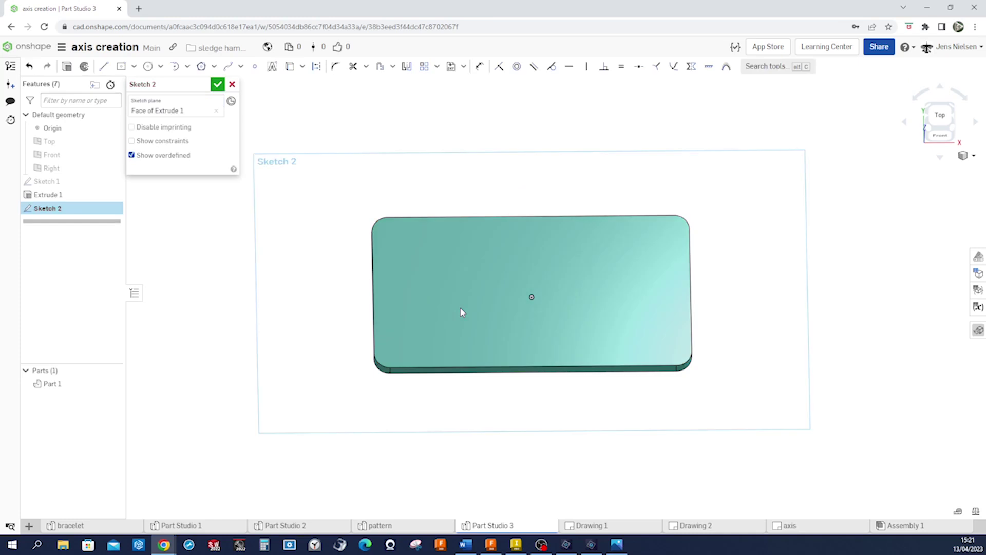
{"action": "key", "text": "s"}
{"action": "left_click", "coordinate": [491, 316]}
{"action": "left_click", "coordinate": [531, 296]}
{"action": "left_click", "coordinate": [546, 318]}
{"action": "key", "text": "Escape"}
Step: Dimension the circle's diameter at 24 mm
{"action": "key", "text": "d"}
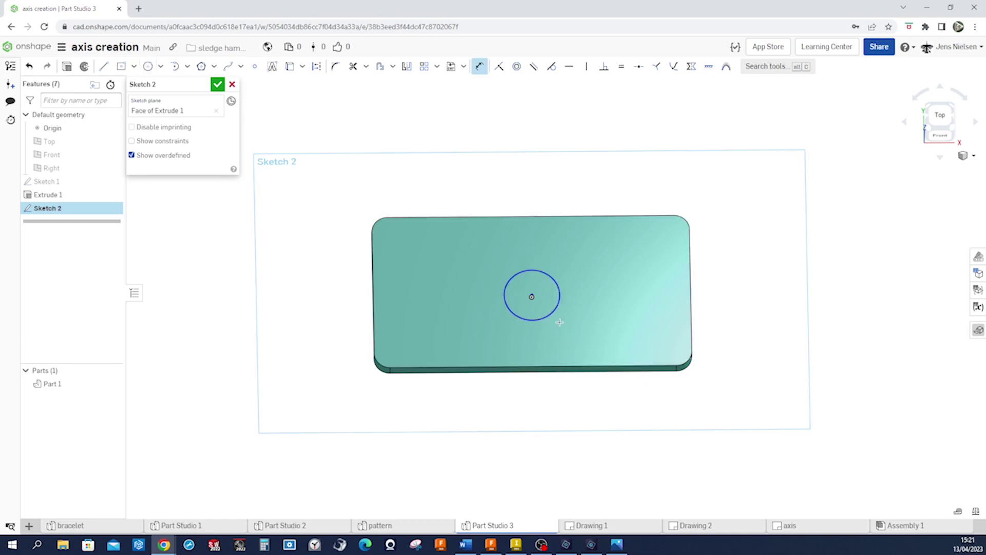
{"action": "left_click", "coordinate": [554, 316]}
{"action": "left_click", "coordinate": [558, 323]}
{"action": "type", "text": "24"}
{"action": "key", "text": "Return"}
{"action": "key", "text": "Escape"}
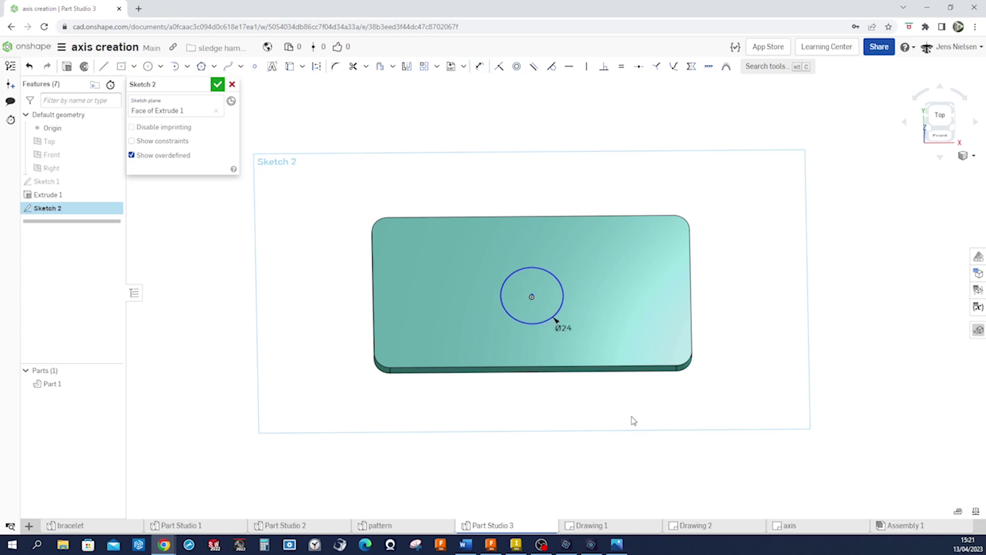
Step: Make the circle's centre coincident with the origin, working normal to the sketch plane, and finish the sketch
{"action": "key", "text": "n"}
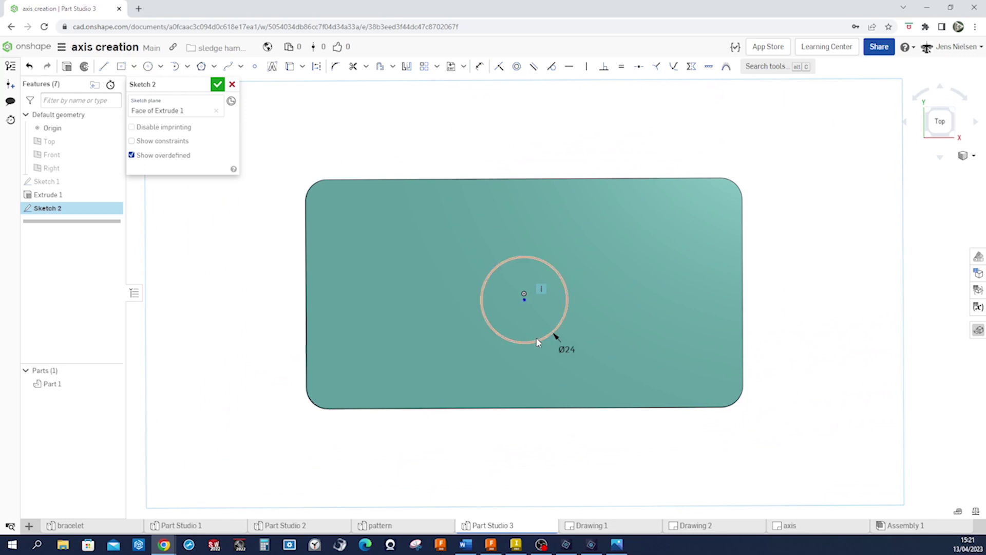
{"action": "key", "text": "i"}
{"action": "left_click", "coordinate": [537, 337]}
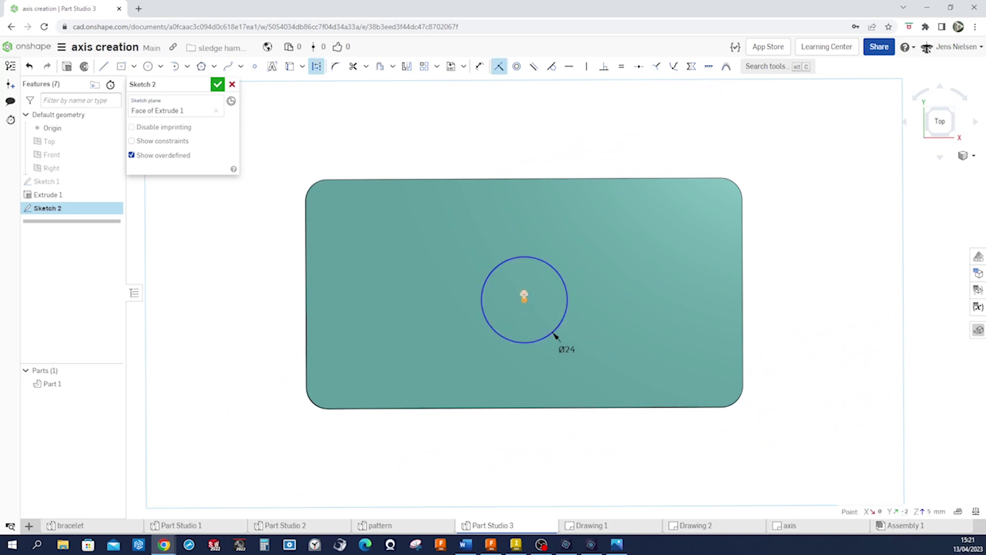
{"action": "left_click", "coordinate": [524, 295]}
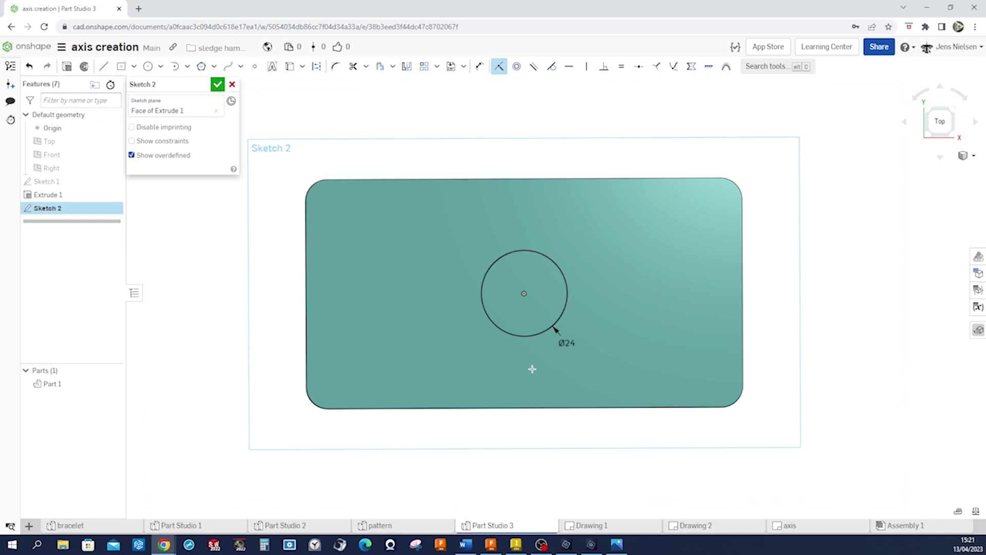
{"action": "right_click_drag", "start_coordinate": [532, 369], "coordinate": [504, 329]}
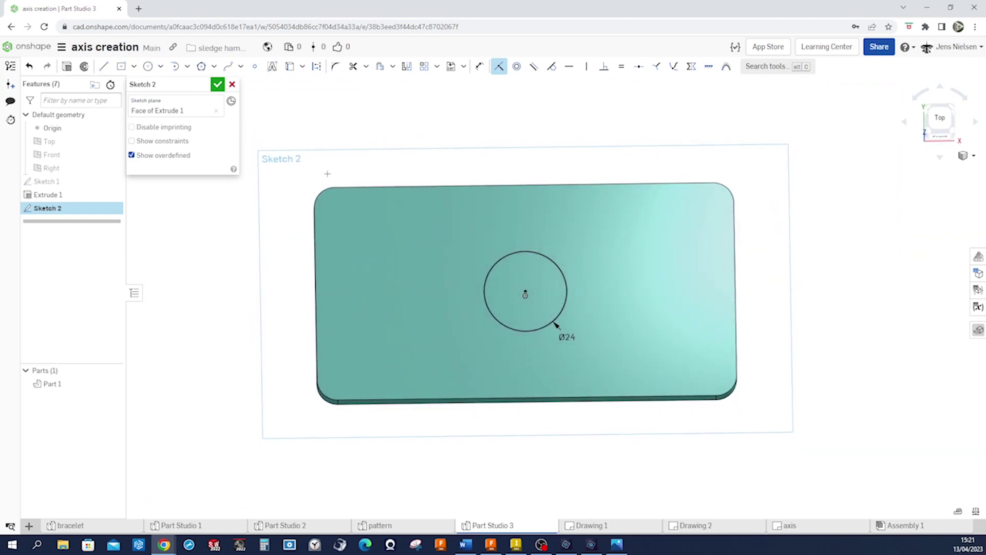
{"action": "left_click", "coordinate": [217, 84]}
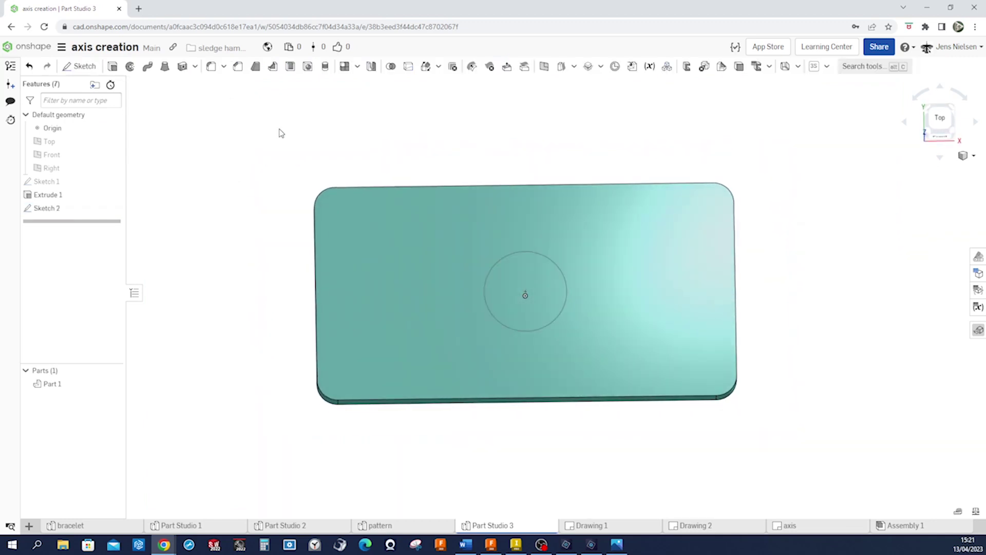
Step: Extrude the circle as a thin wall added to the plate, 3 mm thick outward with a blind depth of 22 mm
{"action": "left_click", "coordinate": [112, 67]}
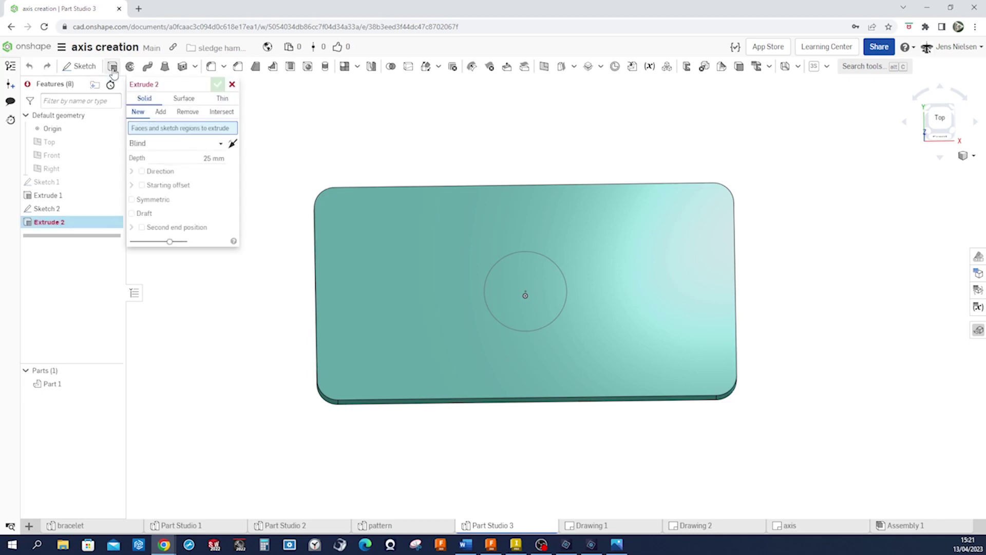
{"action": "left_click", "coordinate": [222, 98]}
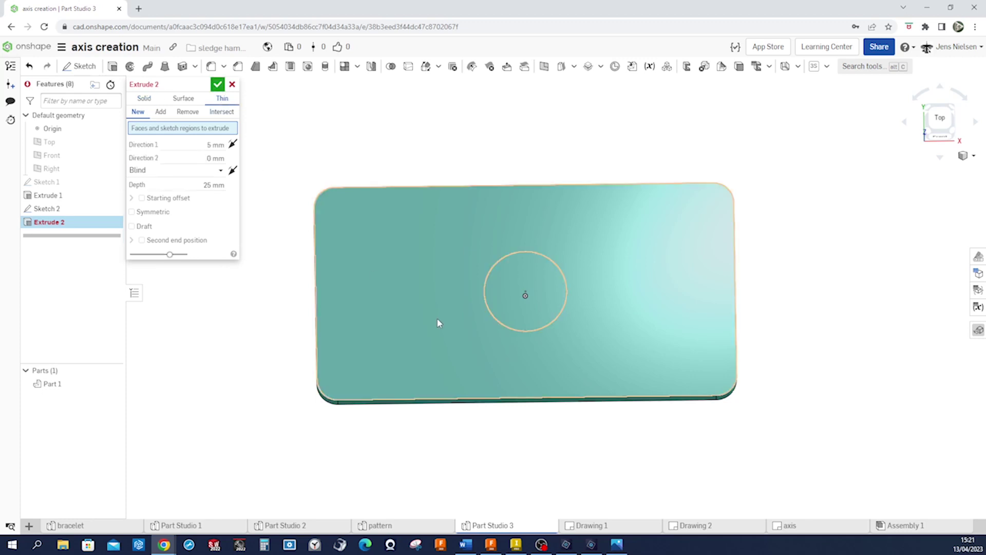
{"action": "left_click", "coordinate": [513, 330]}
{"action": "right_click_drag", "start_coordinate": [513, 329], "coordinate": [436, 305]}
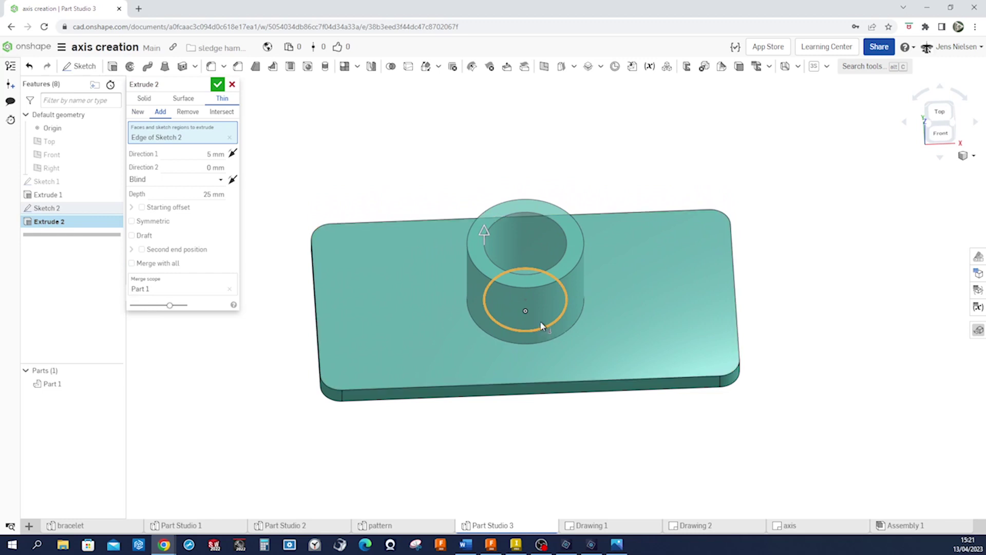
{"action": "right_click_drag", "start_coordinate": [542, 326], "coordinate": [488, 282]}
{"action": "right_click_drag", "start_coordinate": [338, 252], "coordinate": [529, 321]}
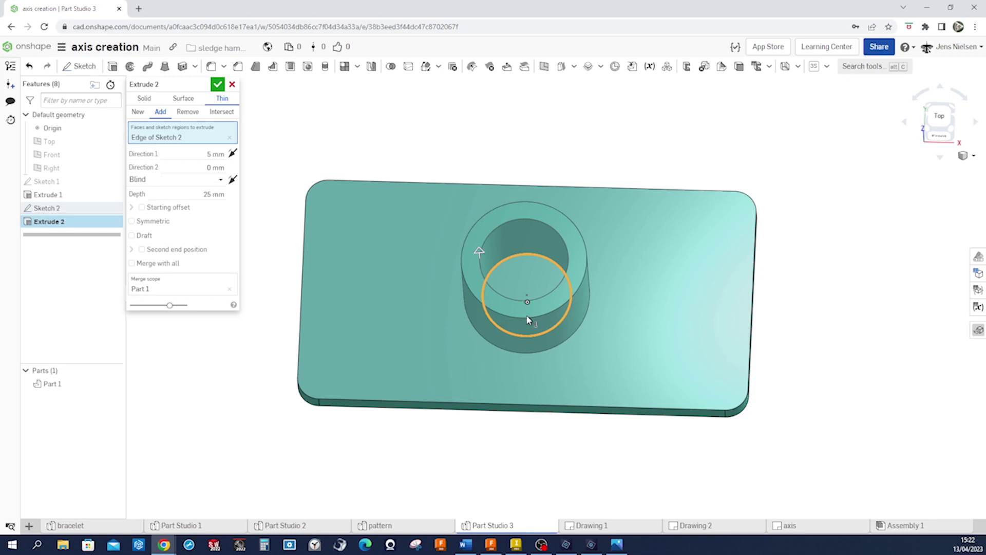
{"action": "left_click", "coordinate": [215, 154]}
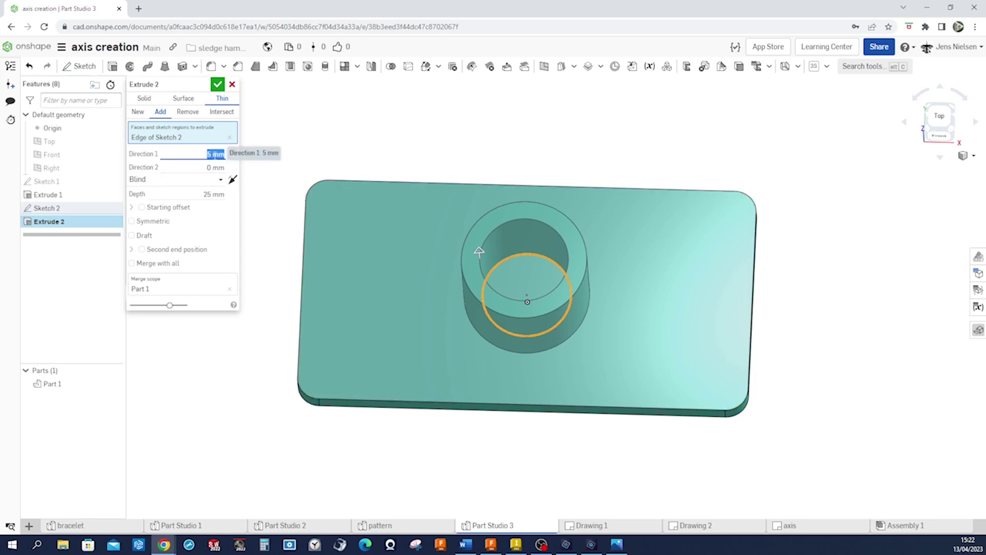
{"action": "type", "text": "3"}
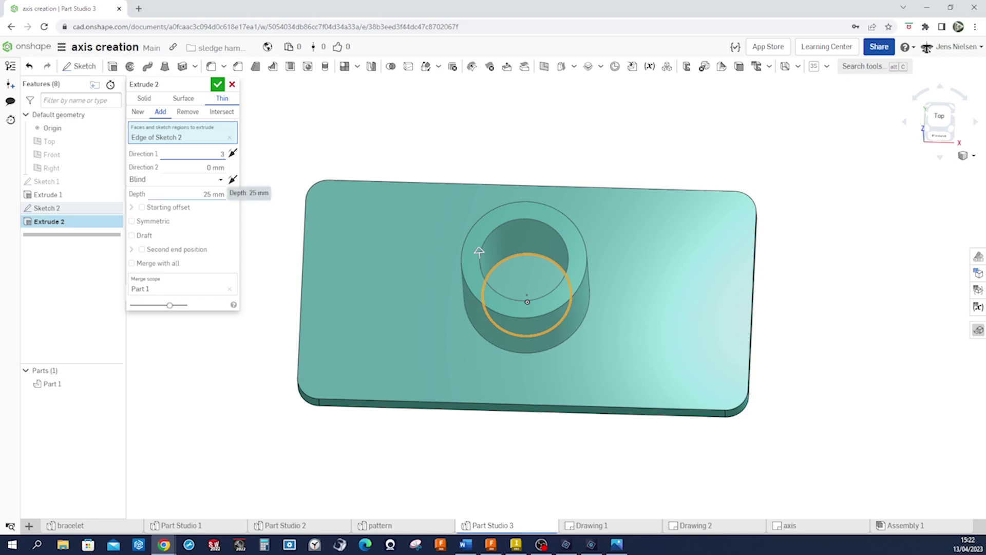
{"action": "key", "text": "Tab"}
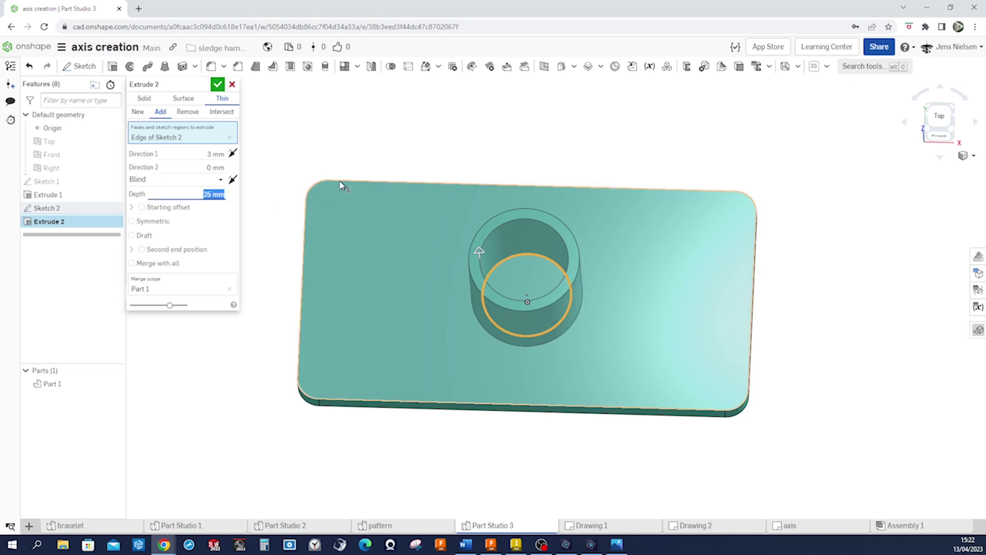
{"action": "type", "text": "22"}
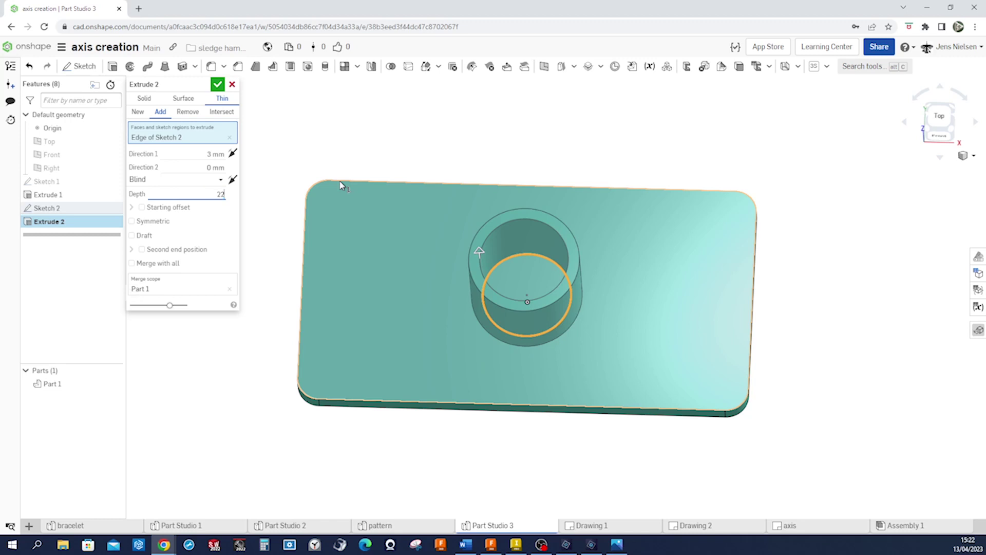
{"action": "left_click", "coordinate": [219, 86]}
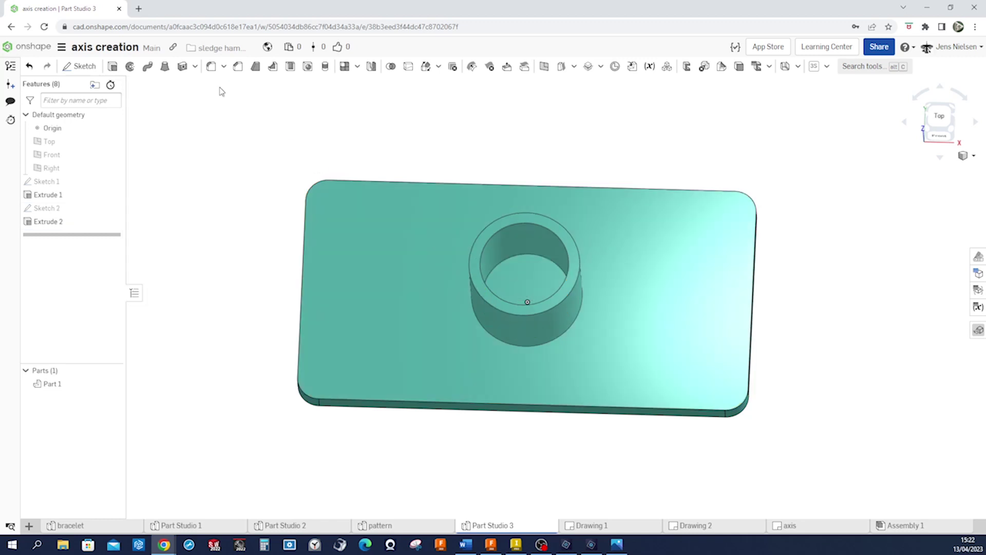
Step: Show Sketch 2 and cut its circular region through all of the plate with a solid Remove extrude
{"action": "left_click", "coordinate": [113, 208]}
{"action": "mouse_move", "coordinate": [288, 235]}
{"action": "right_mouse_down"}
{"action": "mouse_move", "coordinate": [434, 277]}
{"action": "mouse_move", "coordinate": [482, 267]}
{"action": "right_mouse_up"}
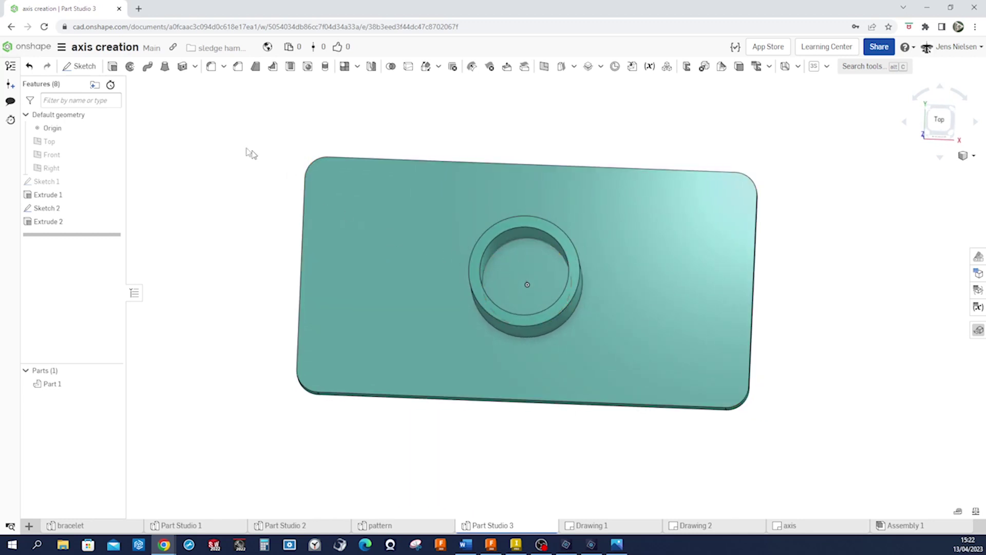
{"action": "left_click", "coordinate": [112, 66]}
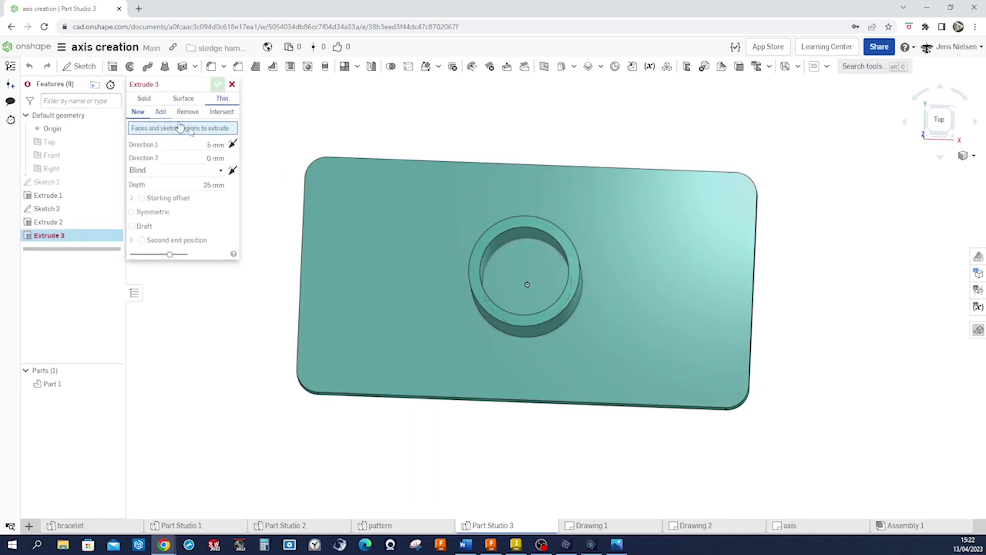
{"action": "left_click", "coordinate": [188, 112]}
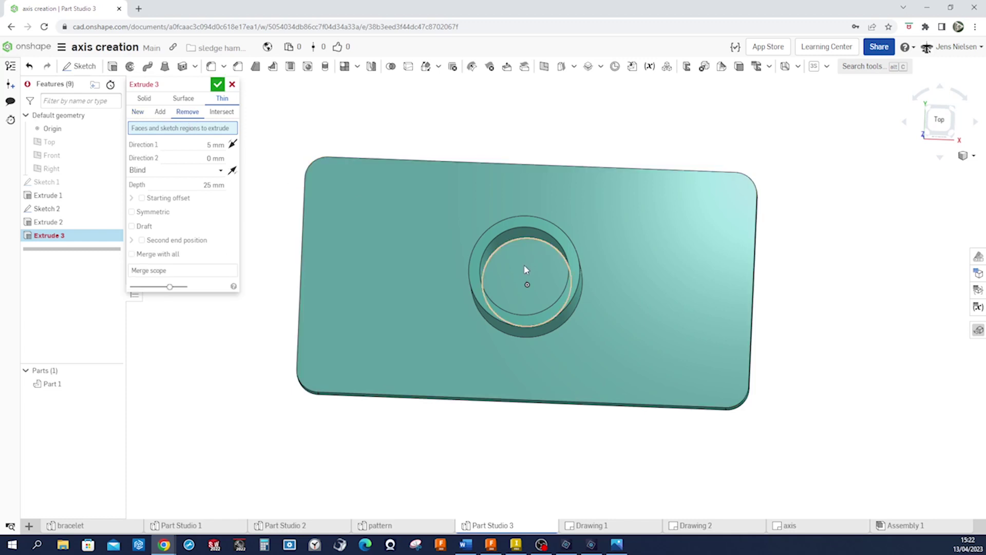
{"action": "left_click", "coordinate": [525, 269]}
{"action": "right_click_drag", "start_coordinate": [523, 267], "coordinate": [513, 252]}
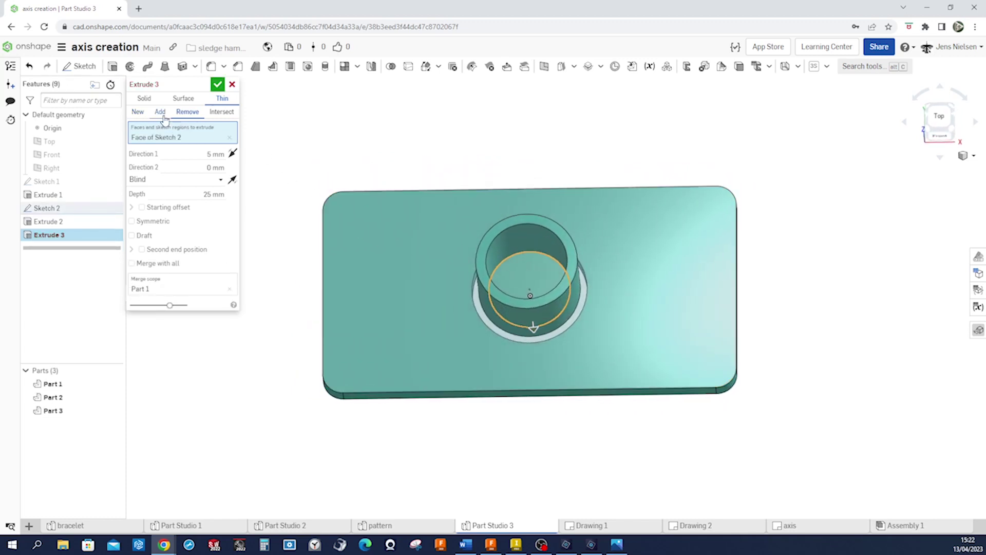
{"action": "left_click", "coordinate": [148, 101]}
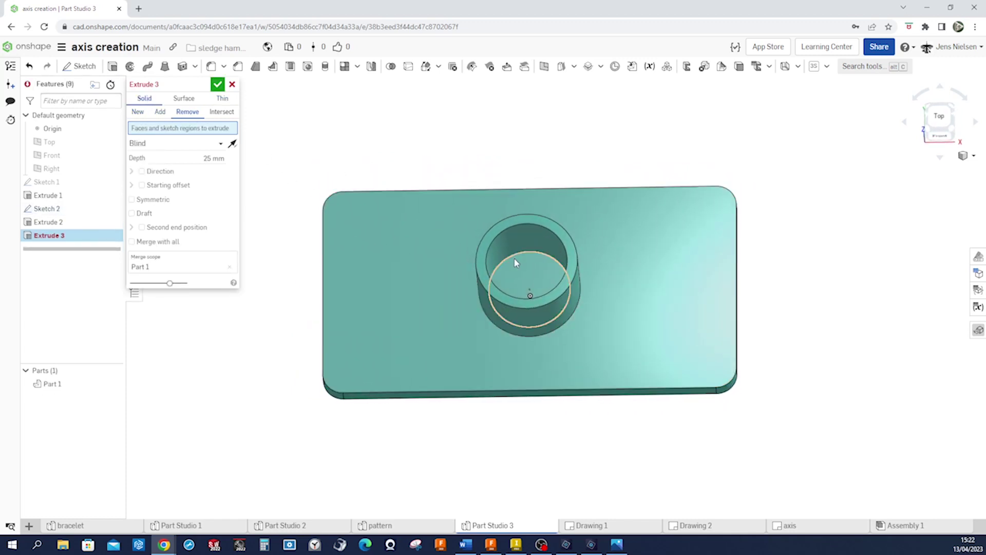
{"action": "right_click_drag", "start_coordinate": [515, 262], "coordinate": [513, 241]}
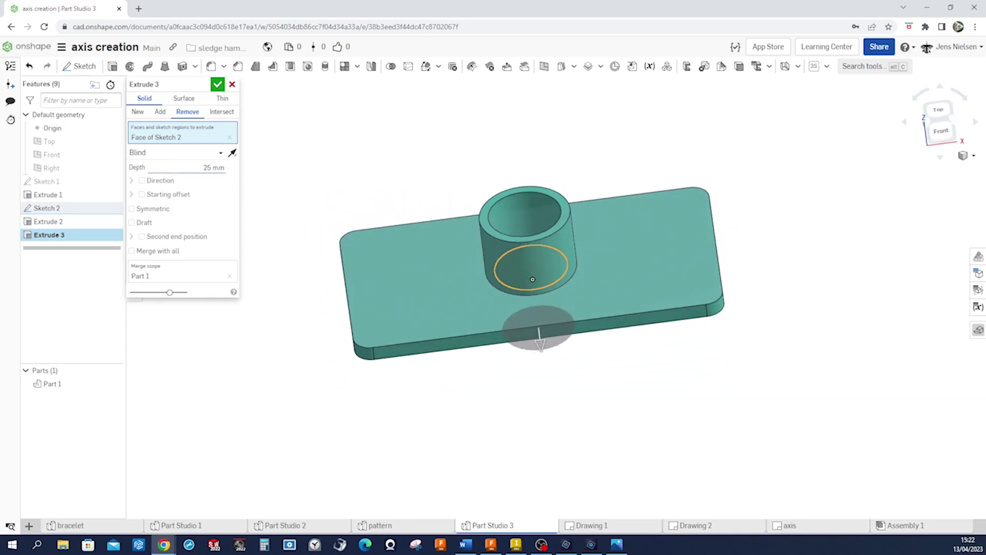
{"action": "left_click", "coordinate": [221, 152]}
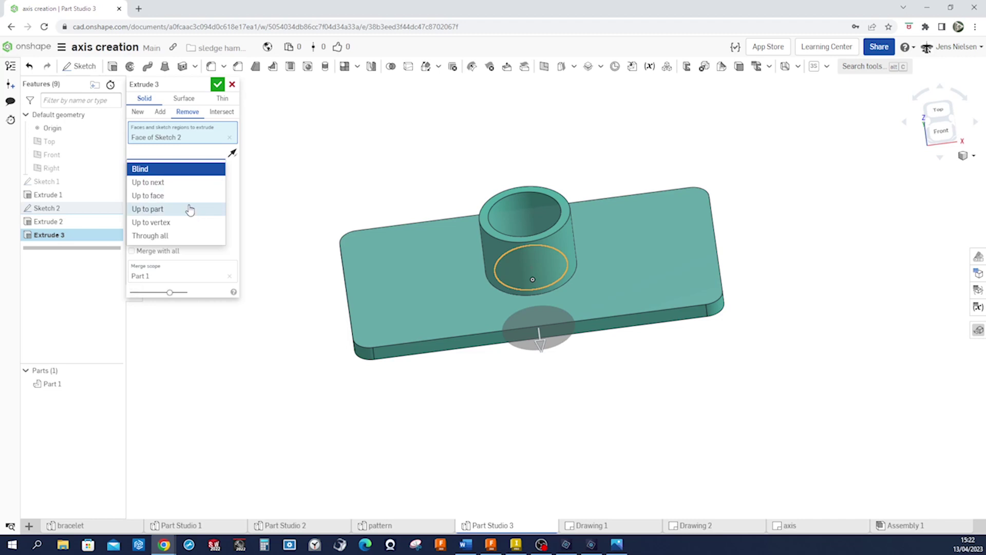
{"action": "left_click", "coordinate": [177, 236]}
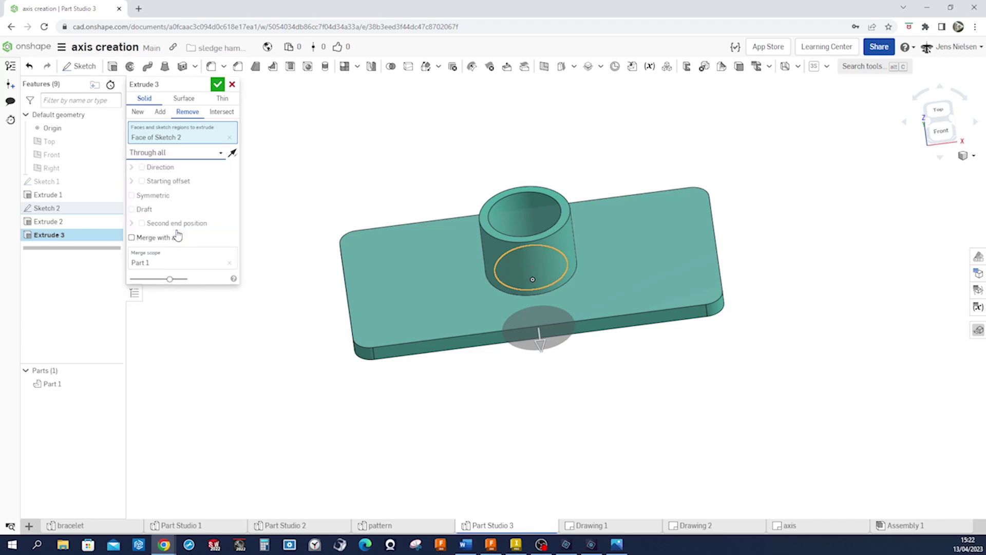
{"action": "left_click", "coordinate": [218, 84]}
{"action": "key", "text": "shift+5"}
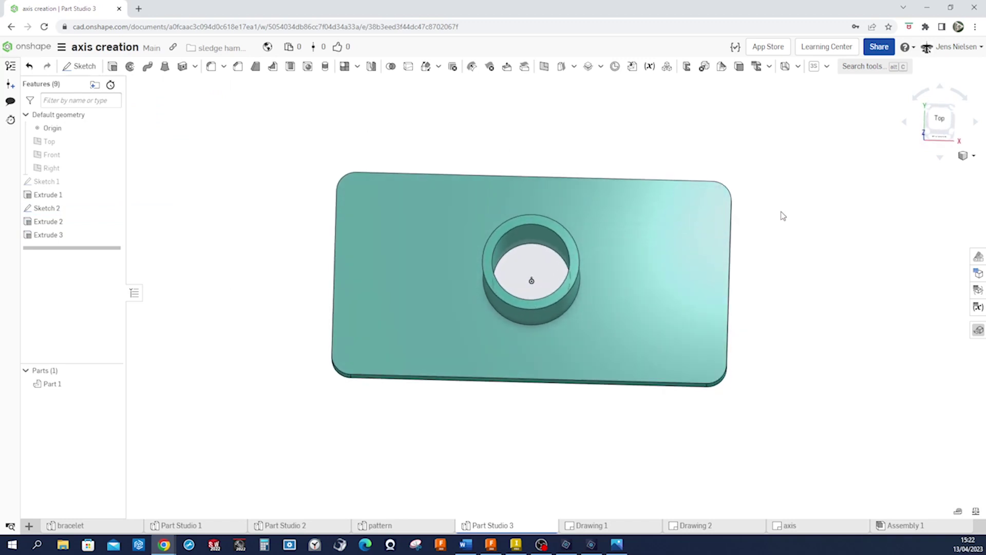
{"action": "key", "text": "shift+7"}
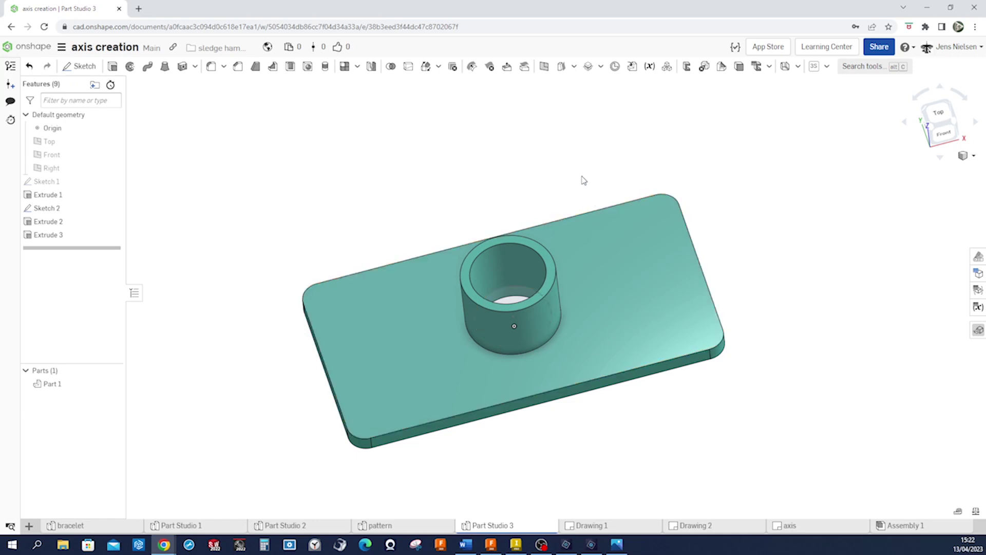
{"action": "key", "text": "Up"}
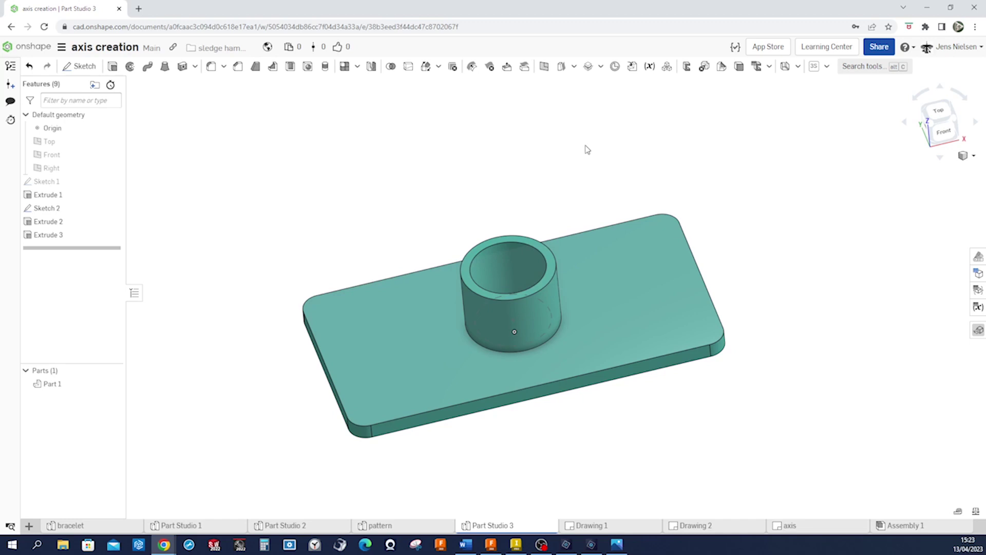
{"action": "key", "text": "Left"}
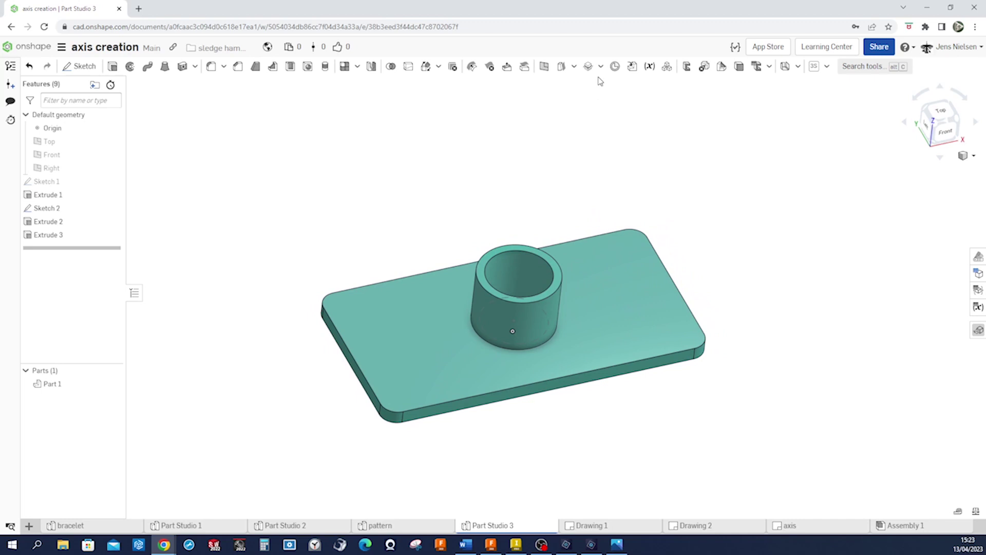
{"action": "left_click", "coordinate": [601, 66]}
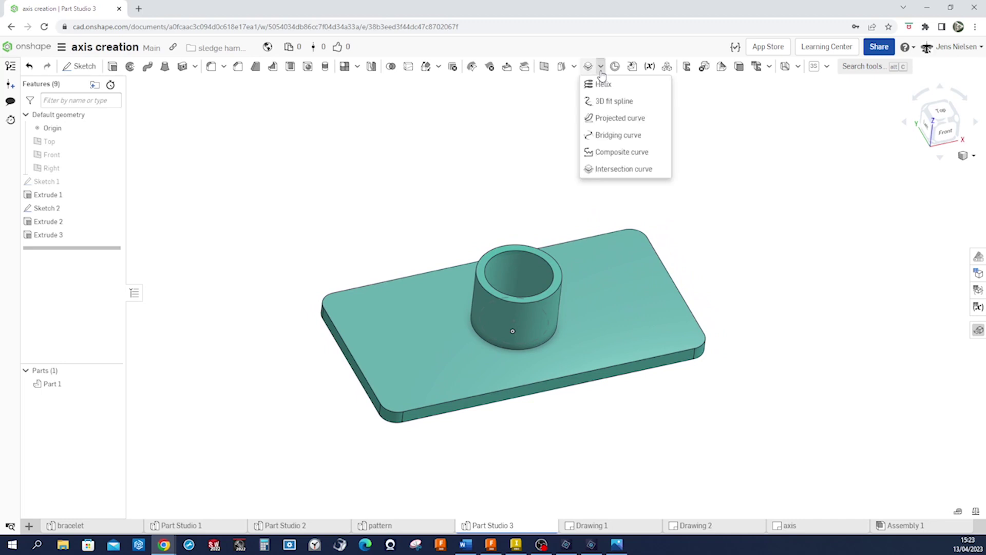
Step: Create an intersection curve from the Front and Right planes to serve as the tube's central axis
{"action": "left_click", "coordinate": [610, 170]}
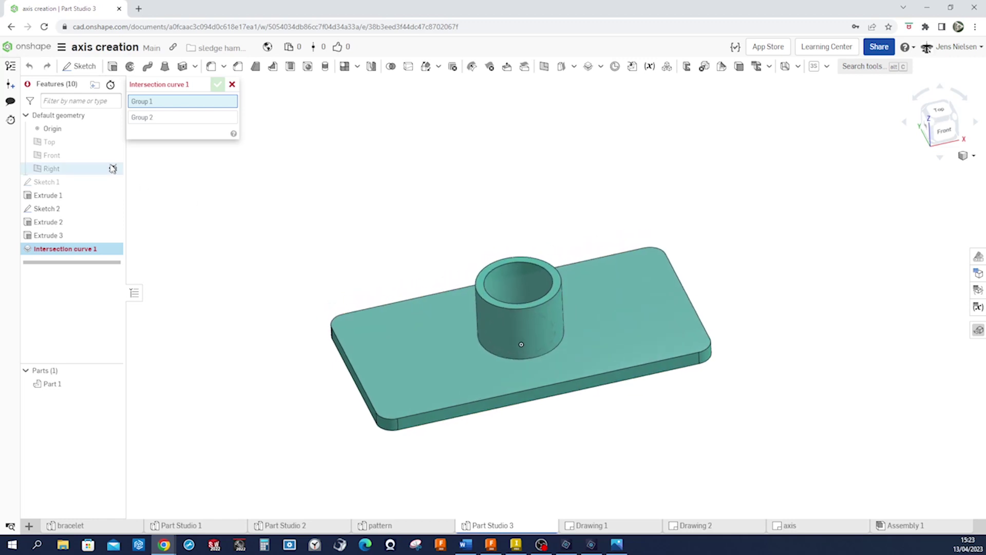
{"action": "left_click", "coordinate": [53, 155]}
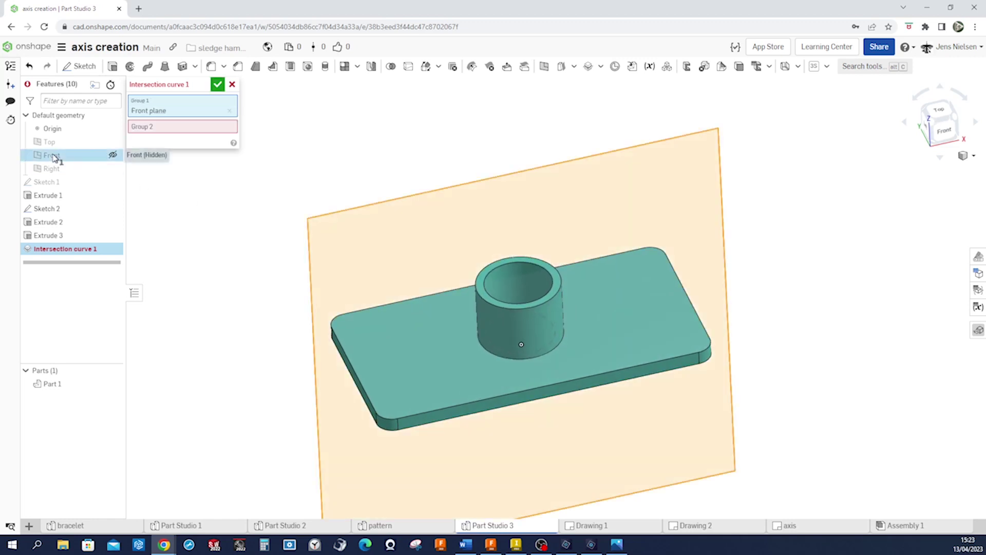
{"action": "left_click", "coordinate": [157, 129]}
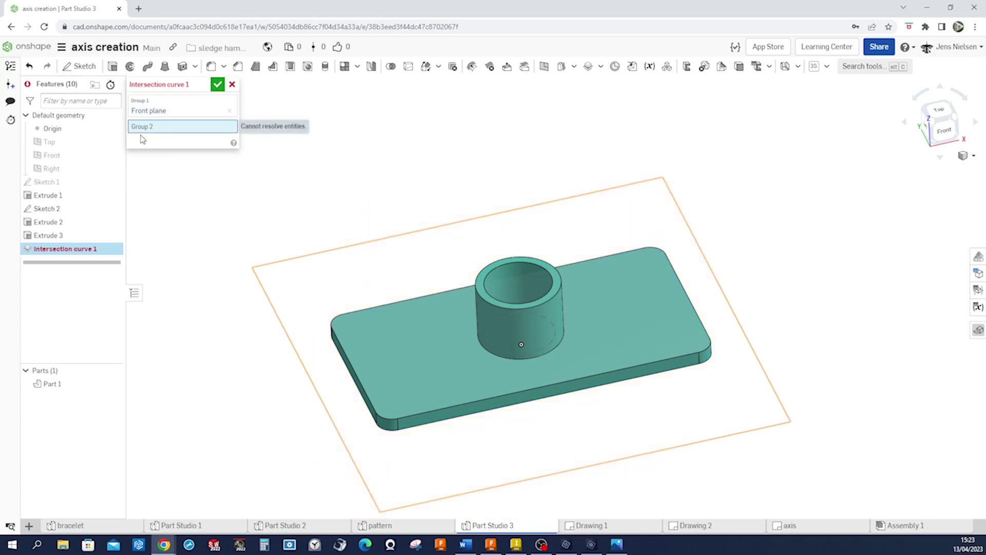
{"action": "left_click", "coordinate": [52, 168]}
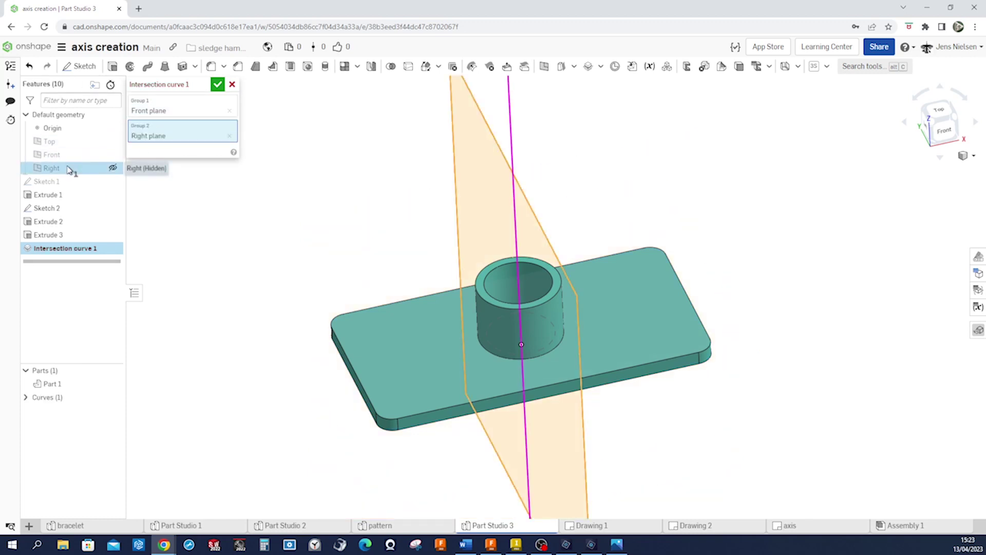
{"action": "left_click", "coordinate": [217, 86]}
Step: Create a line-angle plane through the intersection curve, at 30 degrees to the Front plane
{"action": "right_click_drag", "start_coordinate": [447, 164], "coordinate": [616, 222]}
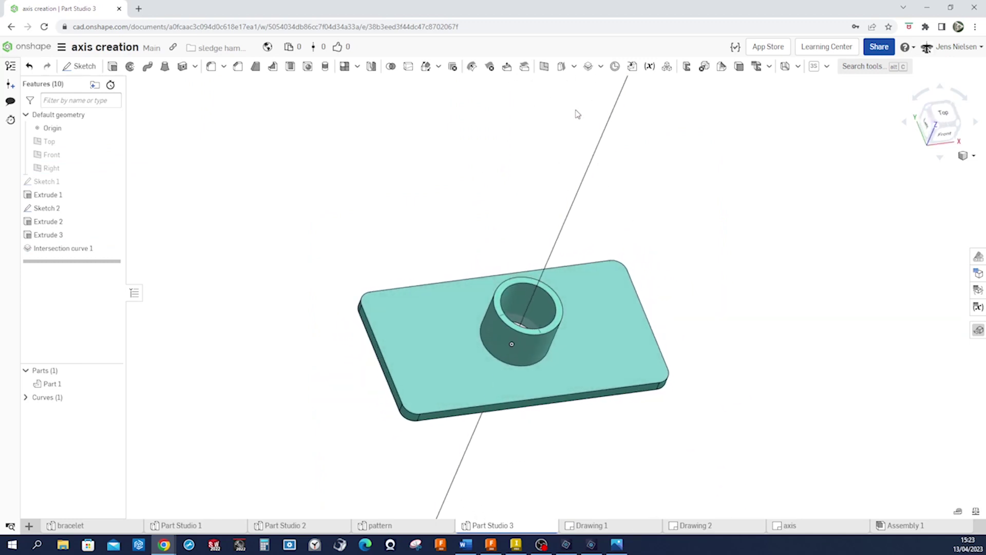
{"action": "left_click", "coordinate": [543, 68]}
{"action": "left_click", "coordinate": [544, 68]}
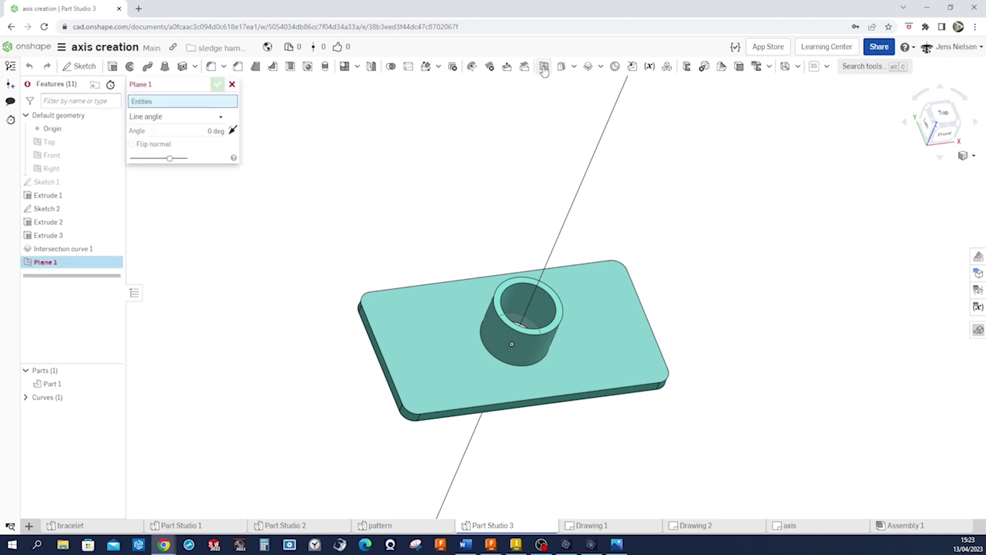
{"action": "left_click", "coordinate": [548, 260]}
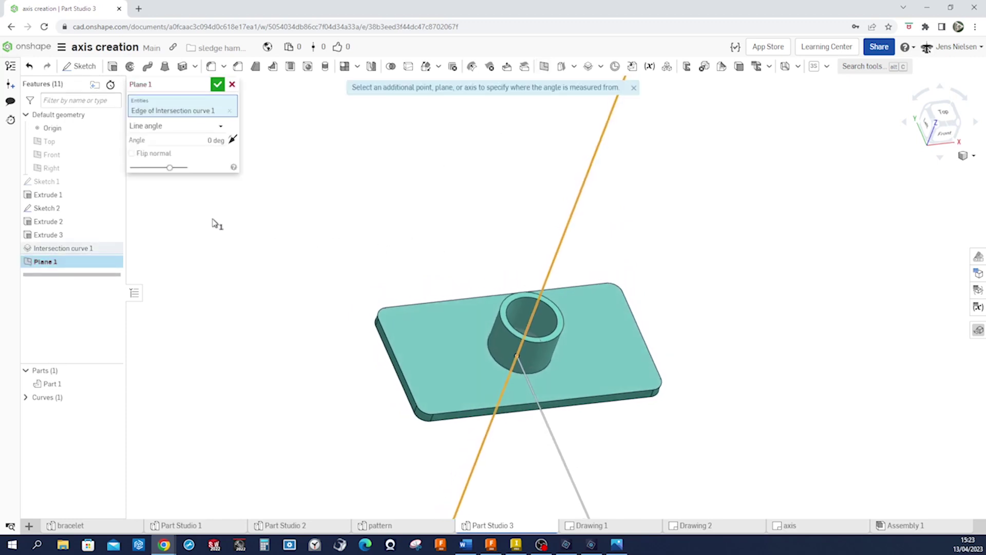
{"action": "left_click", "coordinate": [54, 155]}
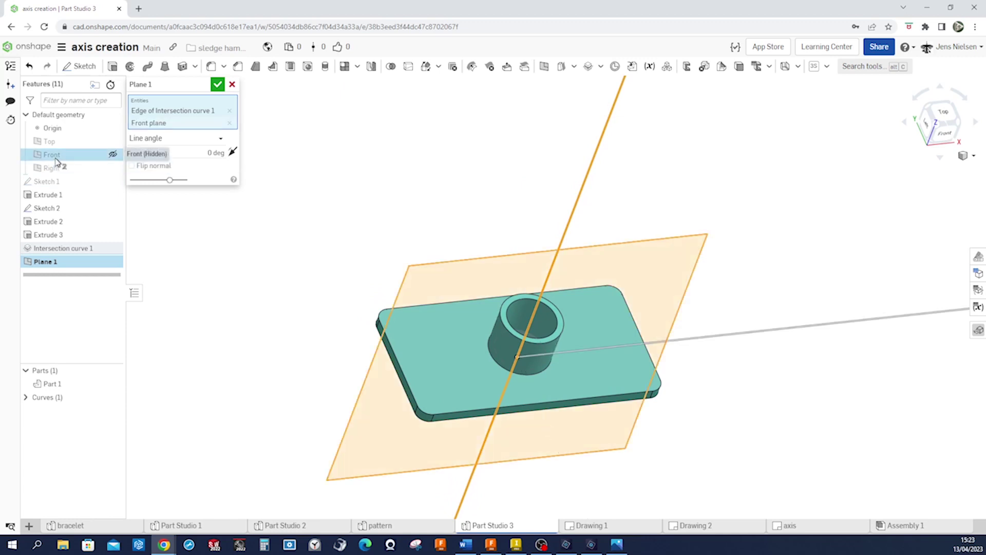
{"action": "left_click", "coordinate": [209, 152]}
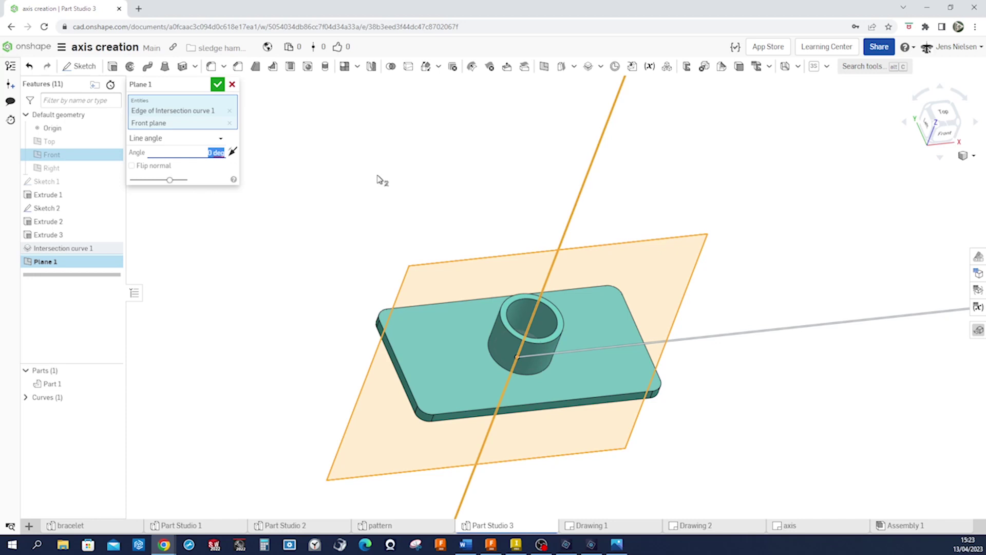
{"action": "type", "text": "30"}
{"action": "key", "text": "Return"}
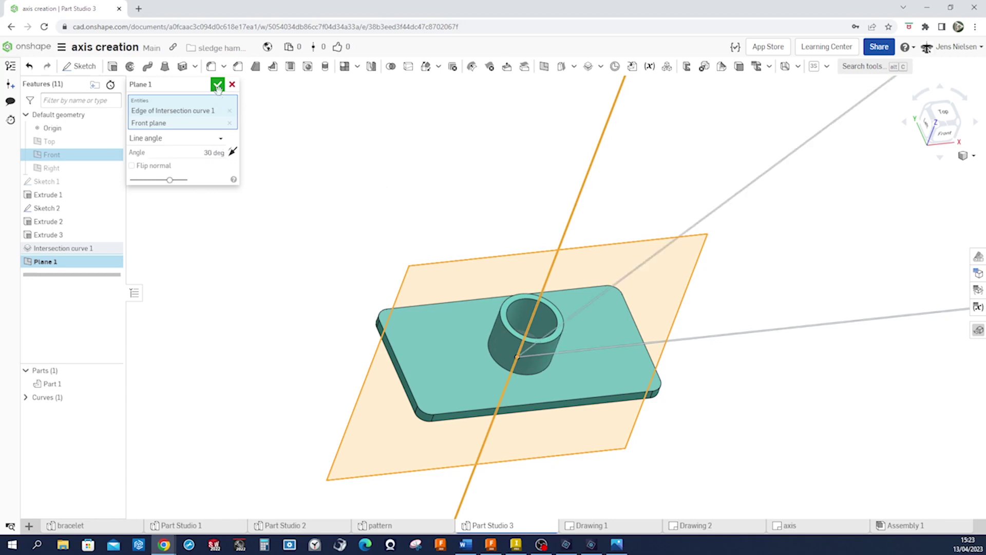
{"action": "left_click", "coordinate": [216, 86]}
Step: Start a sketch on the new angled plane and draw a line sloping down from beside the tube towards the plate
{"action": "right_click_drag", "start_coordinate": [338, 143], "coordinate": [357, 150]}
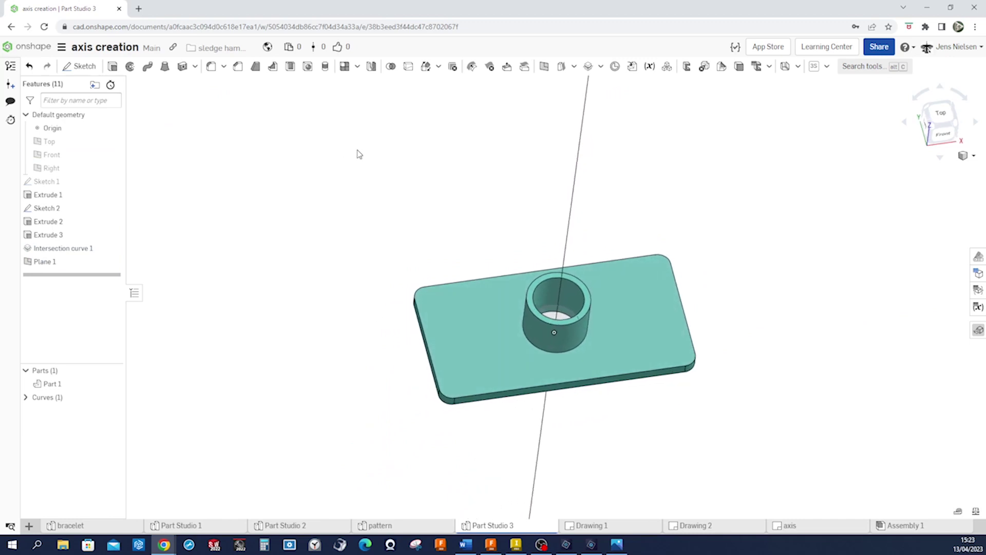
{"action": "left_click", "coordinate": [82, 66]}
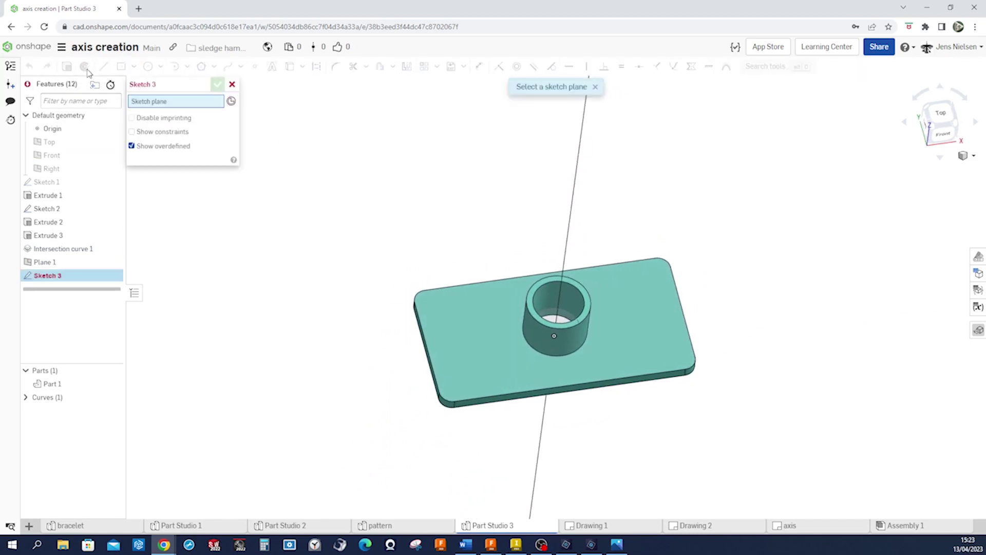
{"action": "left_click", "coordinate": [68, 262]}
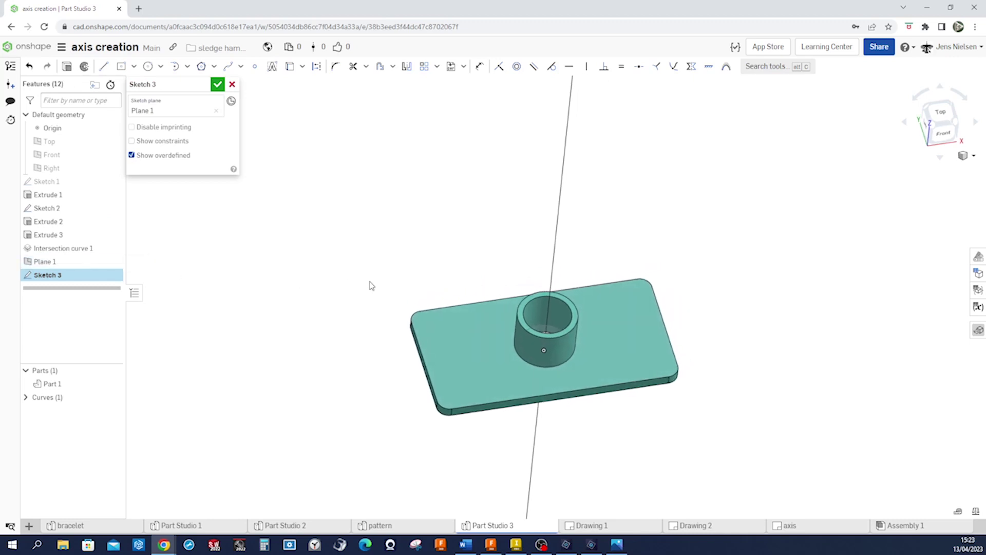
{"action": "key", "text": "n"}
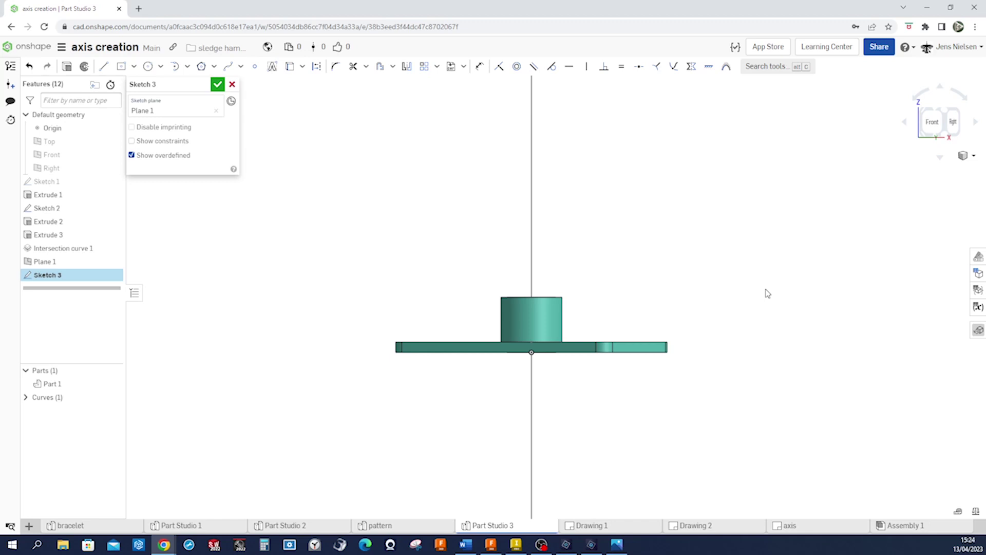
{"action": "scroll", "coordinate": [766, 293], "scroll_direction": "up", "scroll_amount": 5}
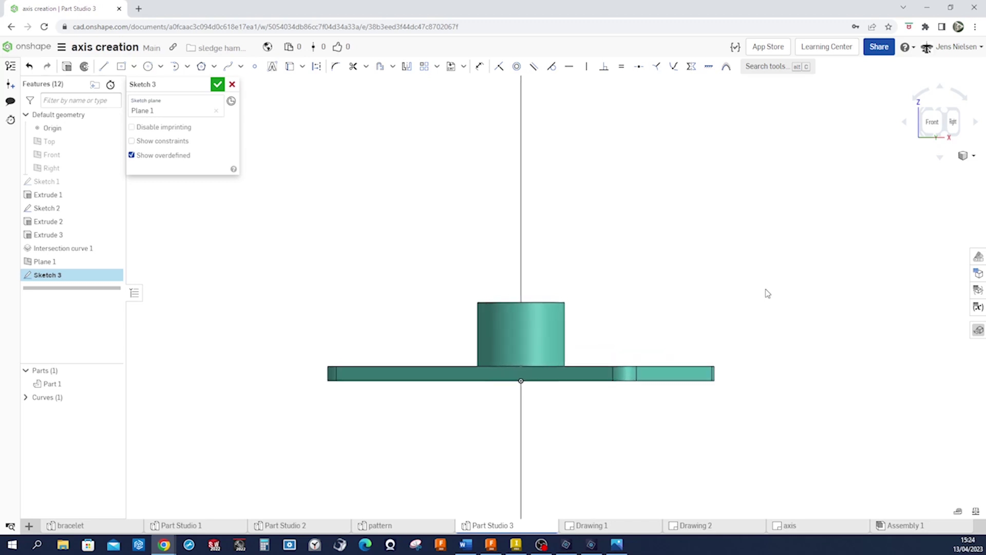
{"action": "key", "text": "l"}
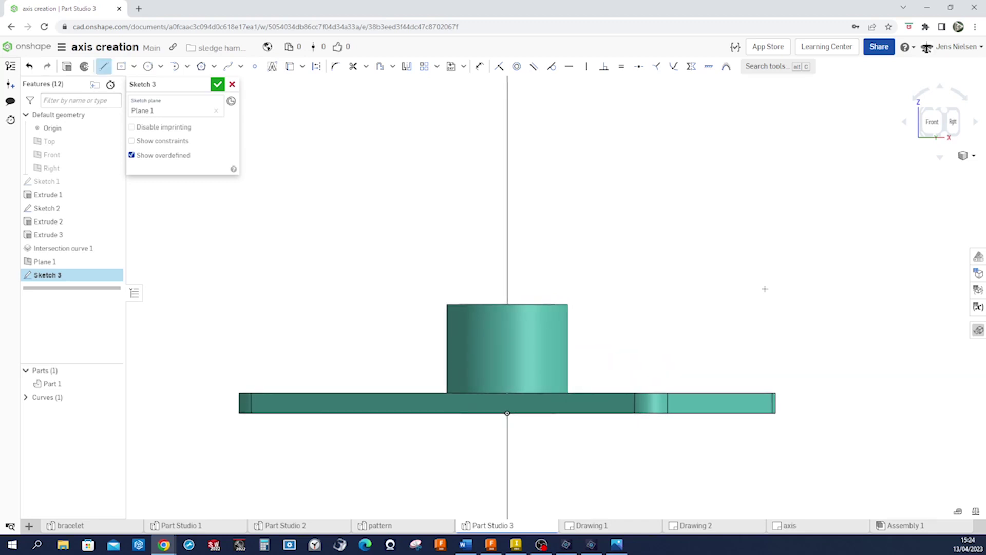
{"action": "left_click", "coordinate": [697, 382]}
{"action": "left_click", "coordinate": [596, 328]}
{"action": "key", "text": "Escape"}
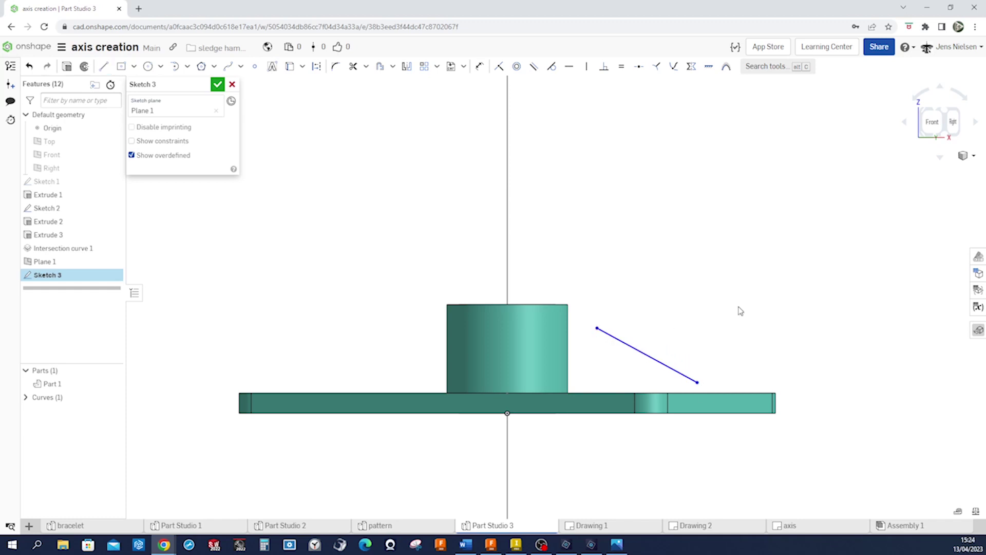
Step: Project the plate's top face and the tube's inner cylindrical face into the sketch as reference lines
{"action": "key", "text": "q"}
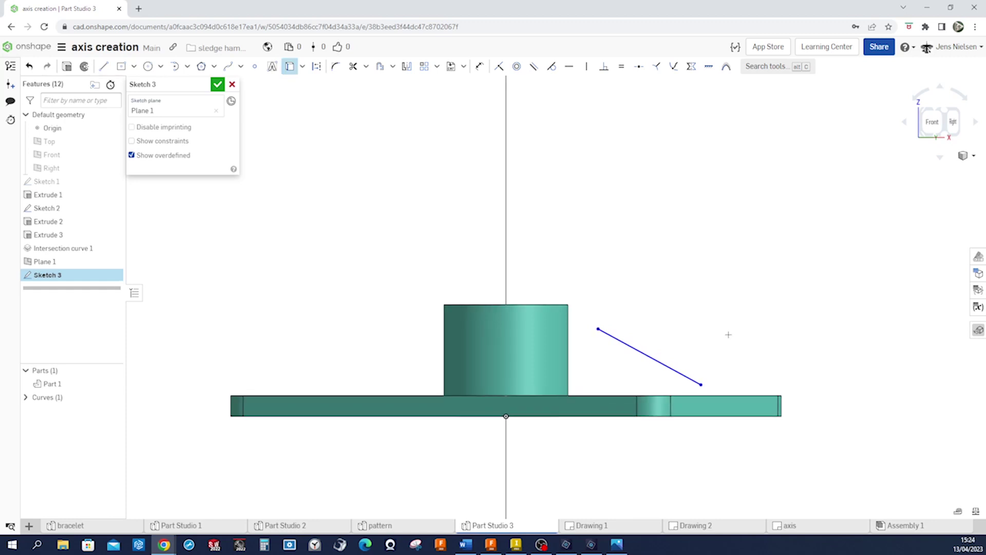
{"action": "right_click_drag", "start_coordinate": [734, 295], "coordinate": [732, 312]}
{"action": "scroll", "coordinate": [716, 344], "scroll_direction": "up", "scroll_amount": 2}
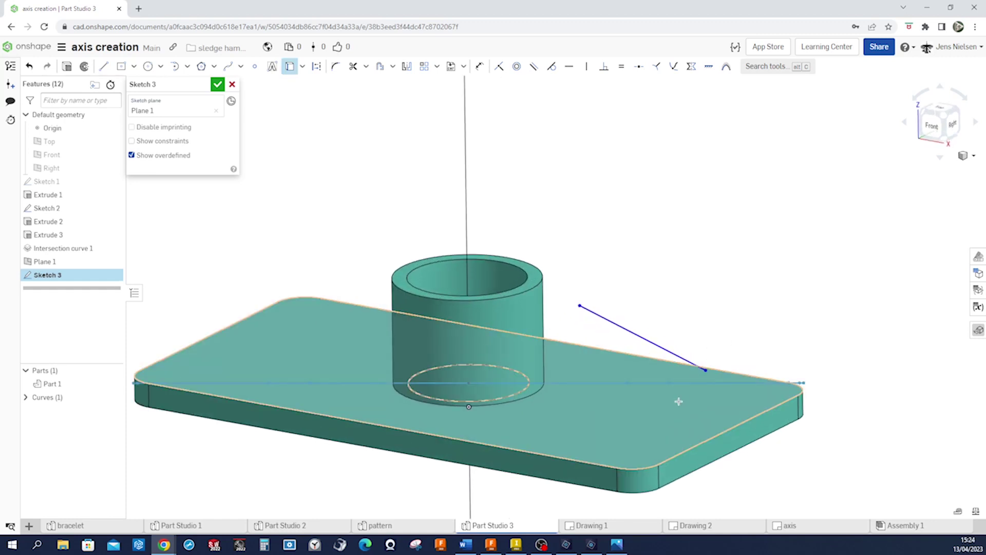
{"action": "left_click", "coordinate": [664, 413]}
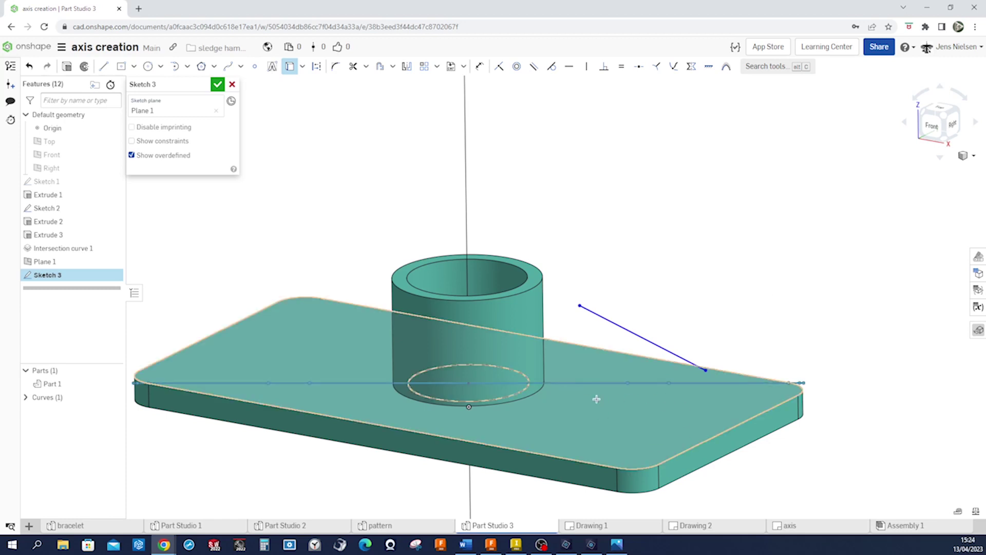
{"action": "right_click_drag", "start_coordinate": [733, 288], "coordinate": [635, 184]}
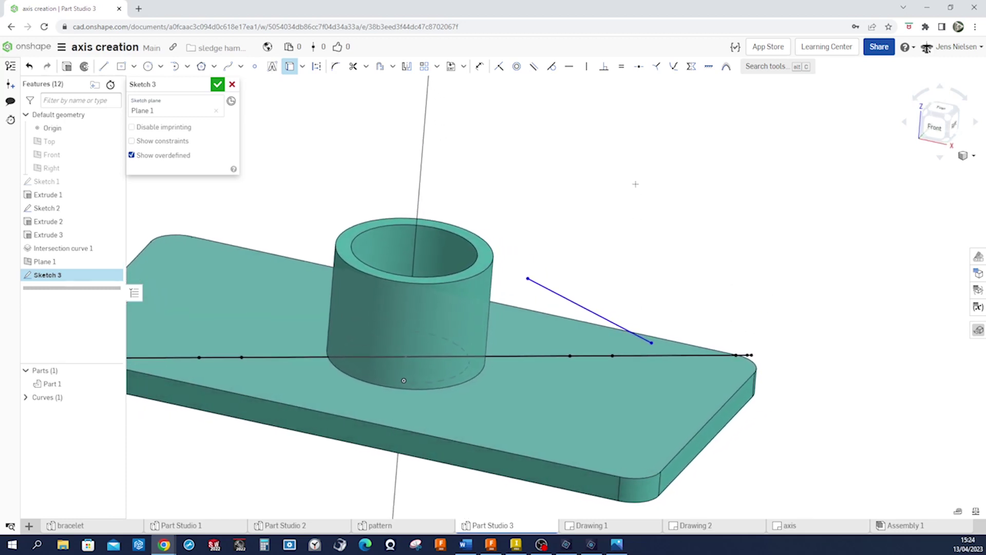
{"action": "right_click_drag", "start_coordinate": [583, 222], "coordinate": [489, 261]}
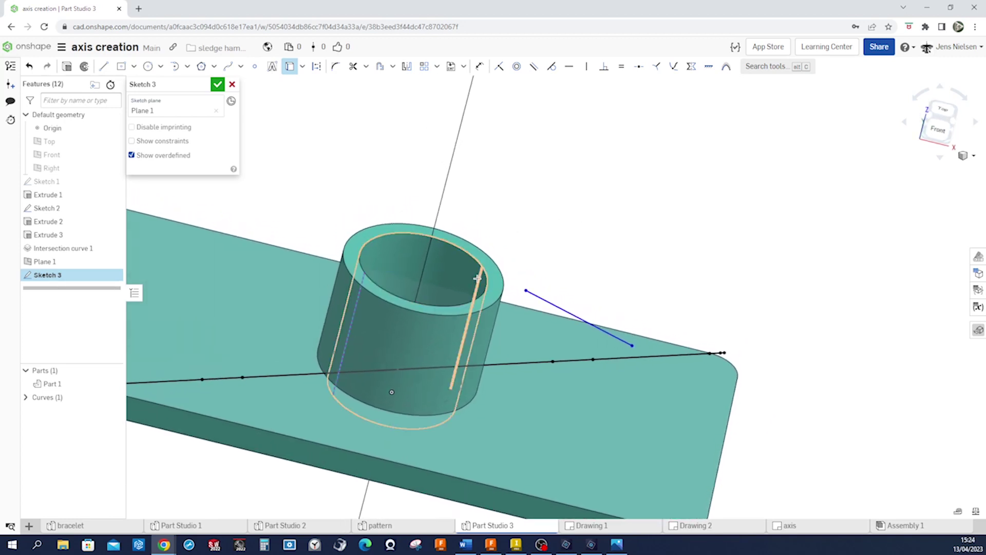
{"action": "left_click", "coordinate": [477, 278]}
Step: Make the sloping line's lower endpoint coincident with the projected line of the plate's top face
{"action": "key", "text": "n"}
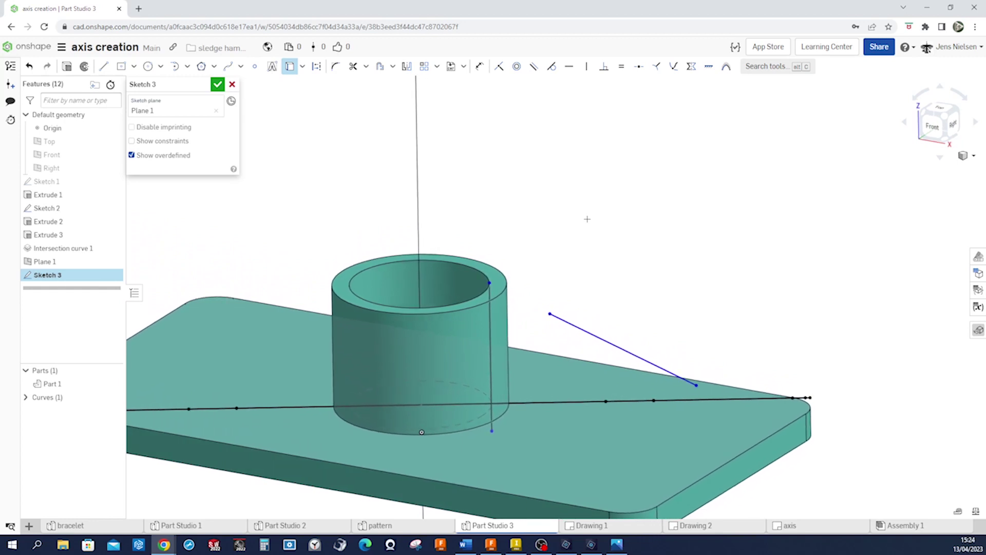
{"action": "key", "text": "i"}
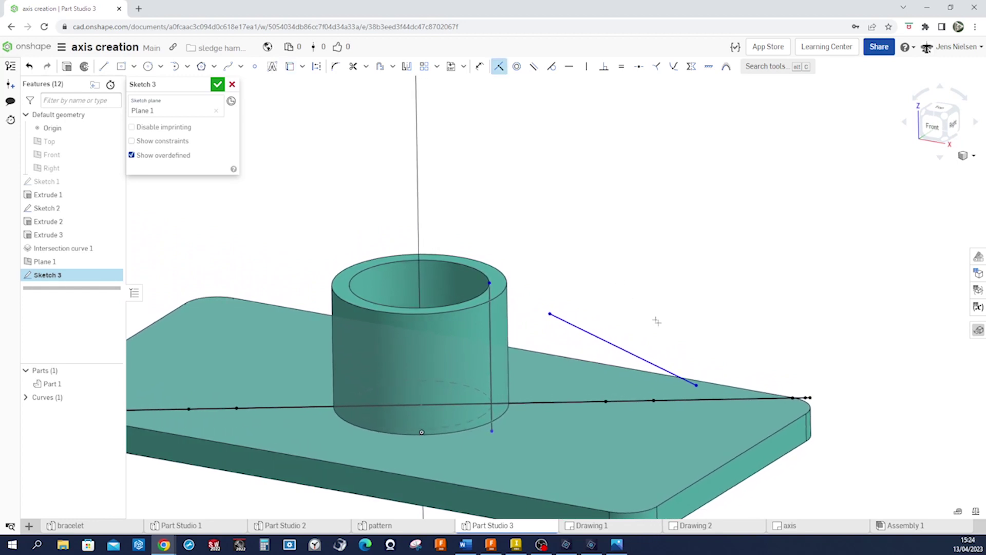
{"action": "left_click", "coordinate": [701, 397]}
Step: Dimension the angle between the sloping line and the projected plate line at 24 degrees
{"action": "key", "text": "d"}
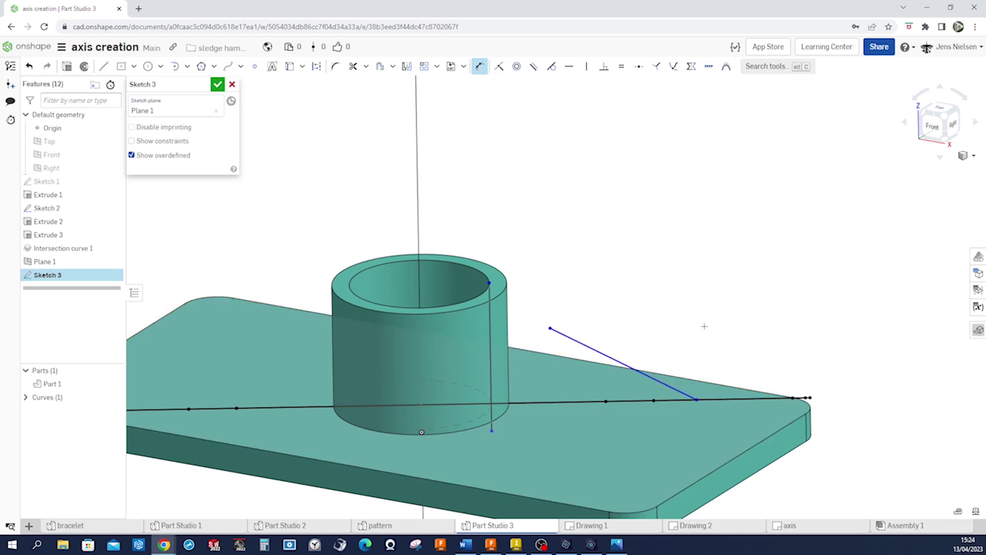
{"action": "left_click", "coordinate": [635, 400]}
{"action": "left_click", "coordinate": [637, 370]}
{"action": "left_click", "coordinate": [645, 368]}
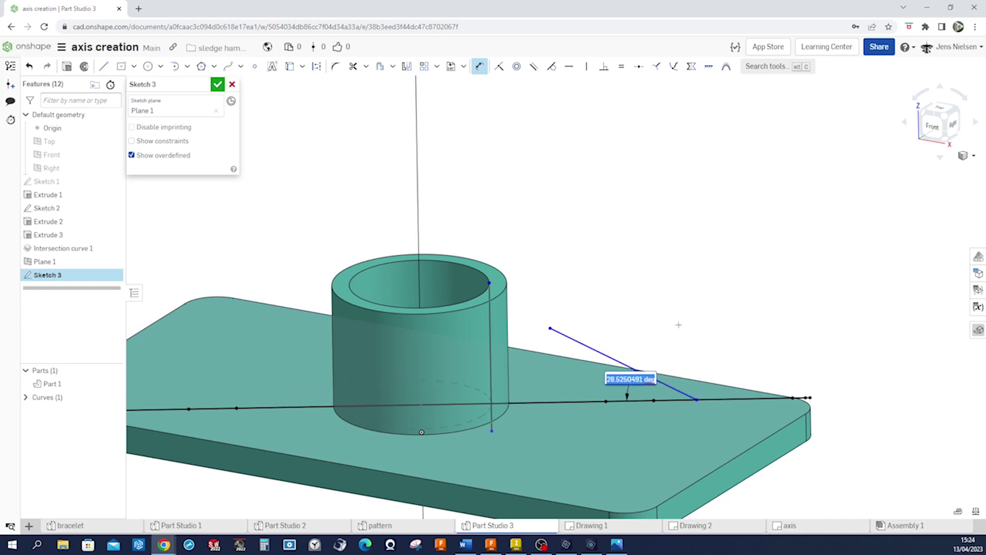
{"action": "type", "text": "24"}
{"action": "key", "text": "Return"}
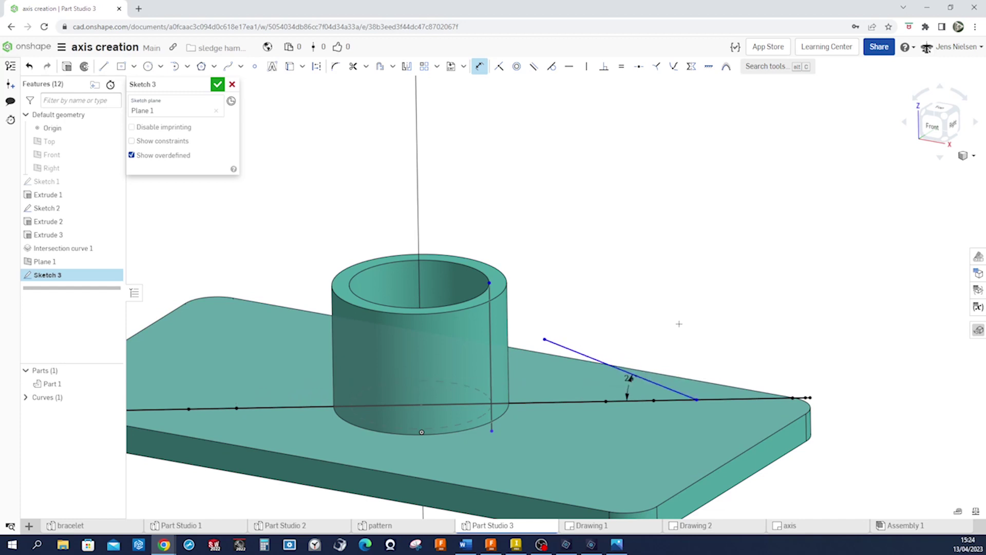
{"action": "key", "text": "Escape"}
Step: Make the sloping line's upper endpoint coincident with the projected tube line, dimension its lower endpoint 48 mm from the central axis, and finish the sketch
{"action": "key", "text": "i"}
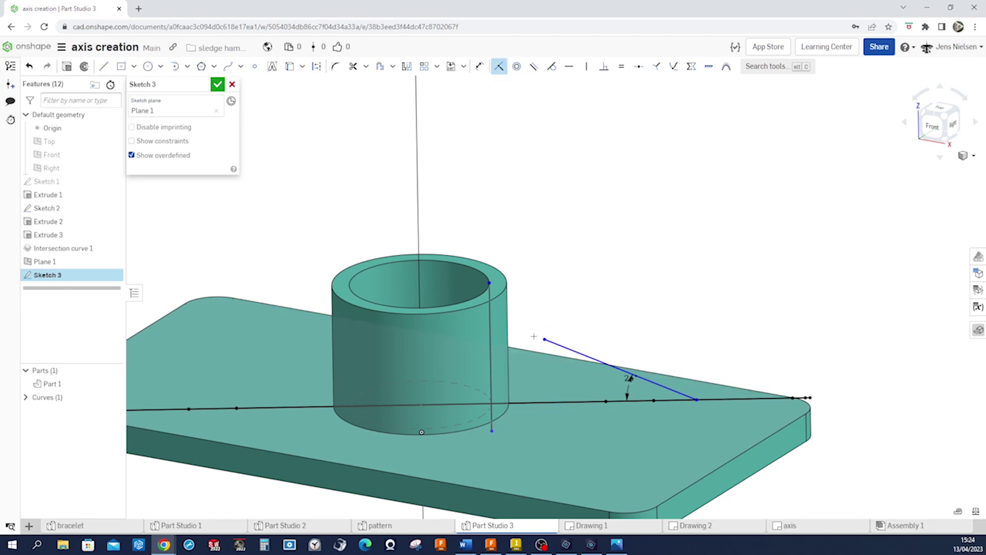
{"action": "left_click", "coordinate": [490, 325]}
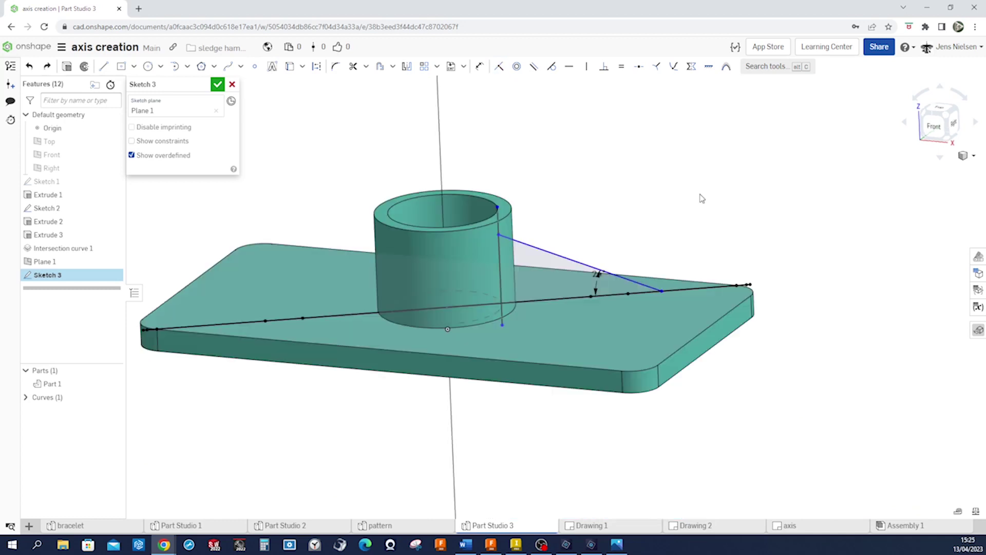
{"action": "key", "text": "u"}
{"action": "left_click", "coordinate": [442, 161]}
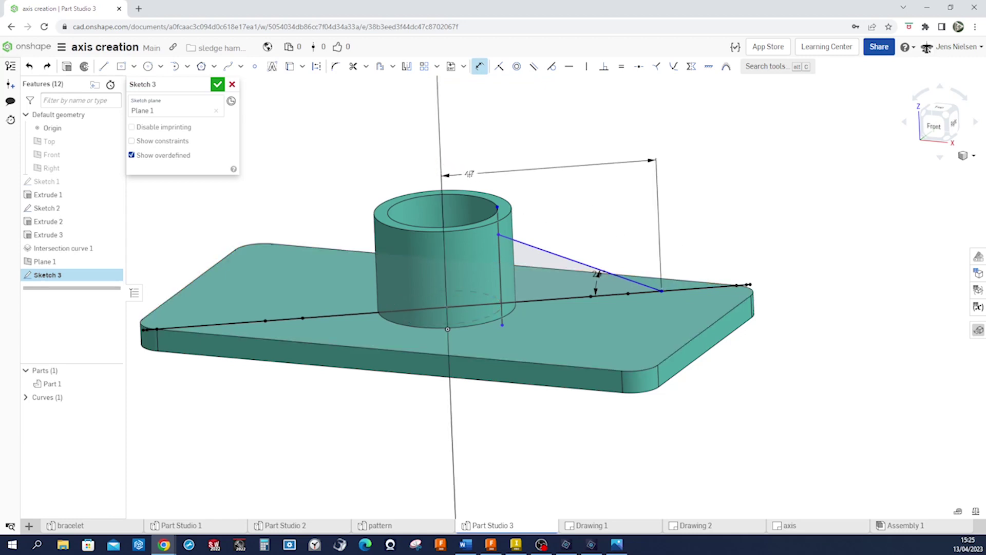
{"action": "left_click", "coordinate": [469, 173]}
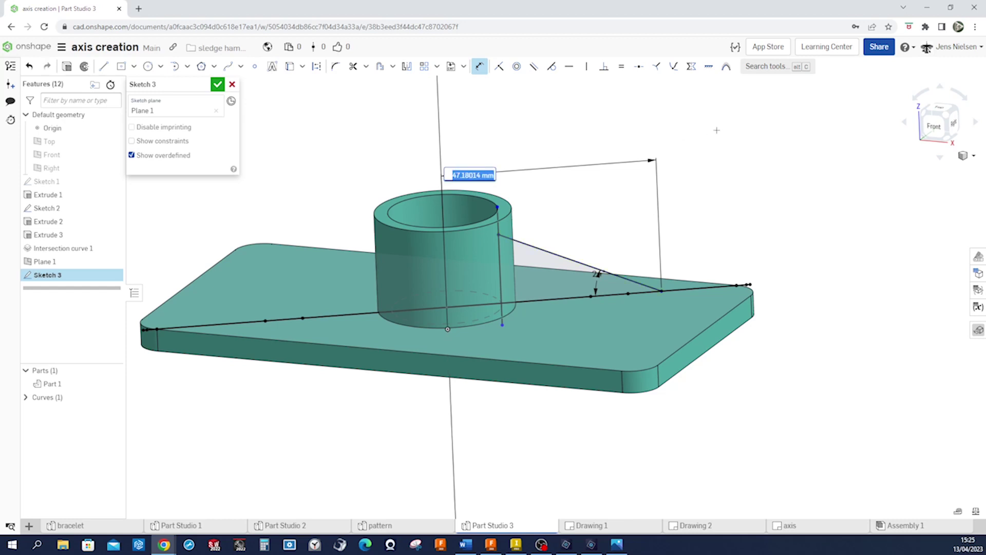
{"action": "type", "text": "48"}
{"action": "key", "text": "Return"}
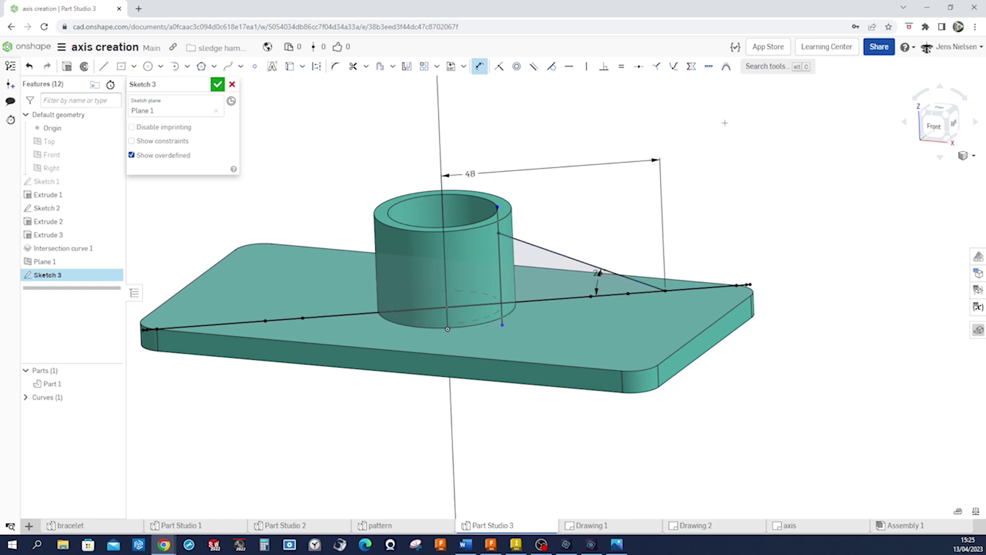
{"action": "left_click", "coordinate": [218, 85]}
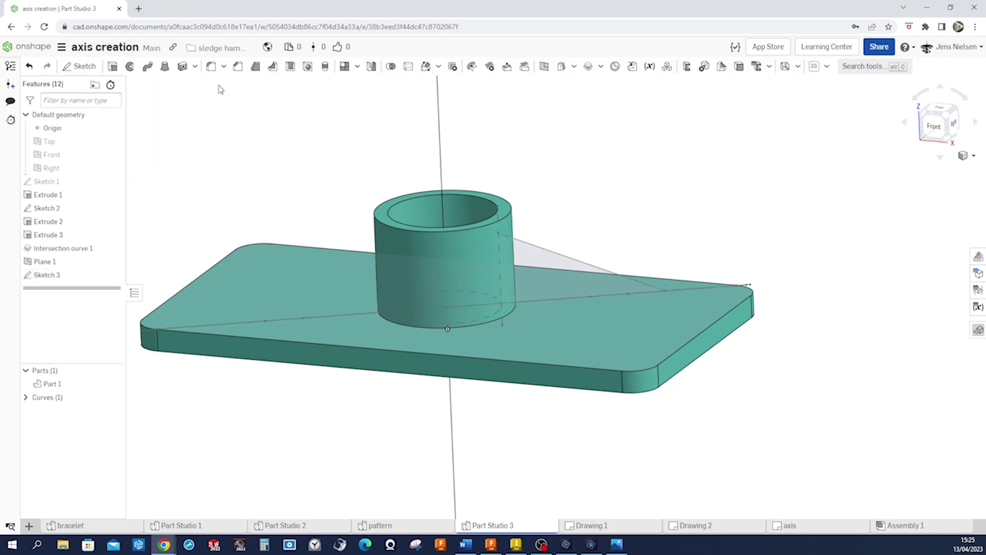
Step: Extrude the triangular rib profile of Sketch 3 symmetrically with a 6 mm depth, adding it to the existing part
{"action": "left_click", "coordinate": [113, 66]}
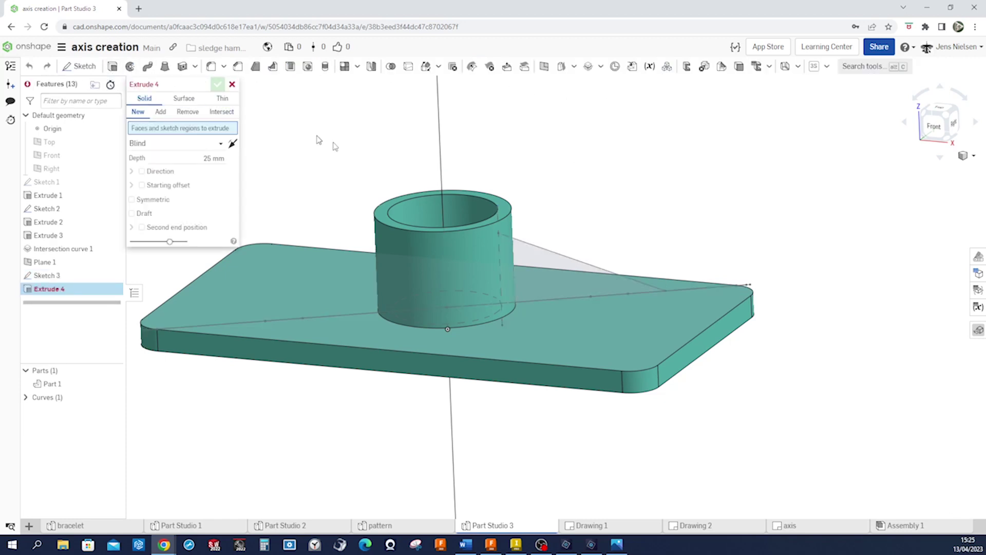
{"action": "left_click", "coordinate": [548, 267]}
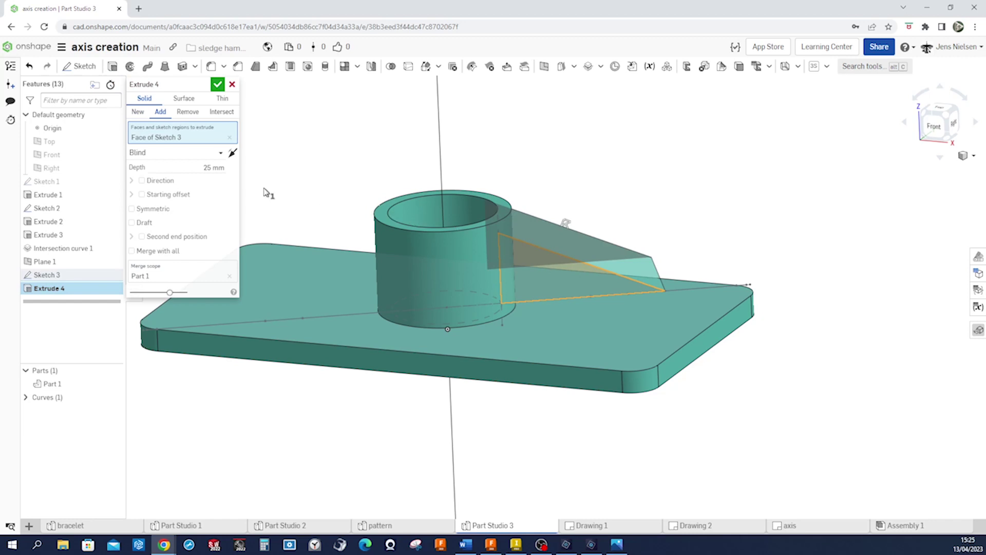
{"action": "left_click", "coordinate": [132, 208]}
{"action": "right_click_drag", "start_coordinate": [267, 242], "coordinate": [318, 197]}
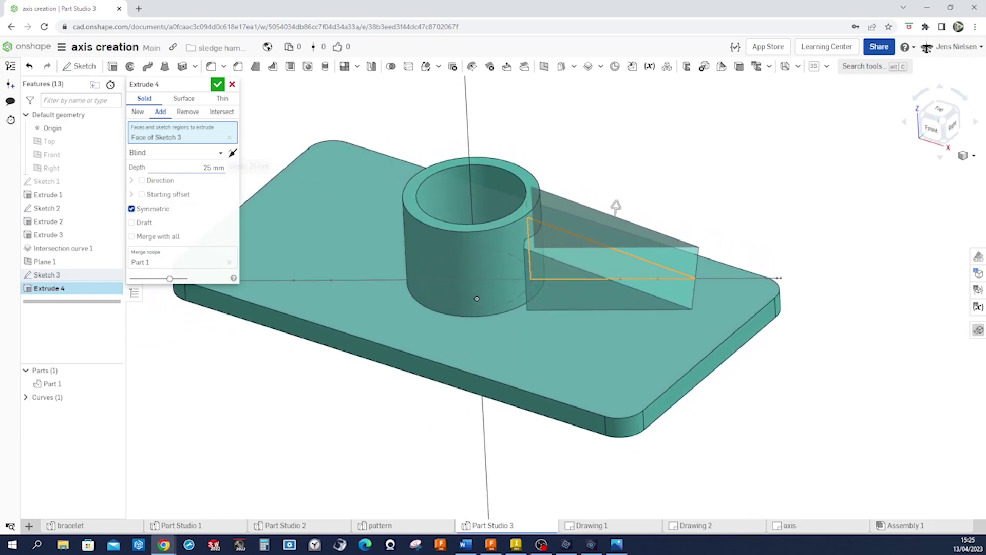
{"action": "left_click", "coordinate": [213, 168]}
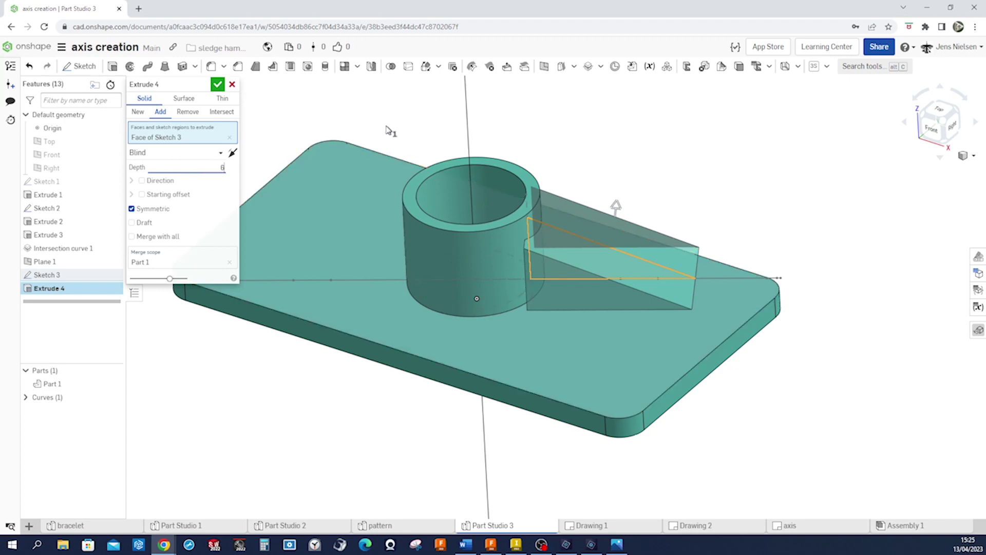
{"action": "mouse_move", "coordinate": [389, 130]}
{"action": "right_mouse_down"}
{"action": "mouse_move", "coordinate": [410, 139]}
{"action": "mouse_move", "coordinate": [283, 136]}
{"action": "right_mouse_up"}
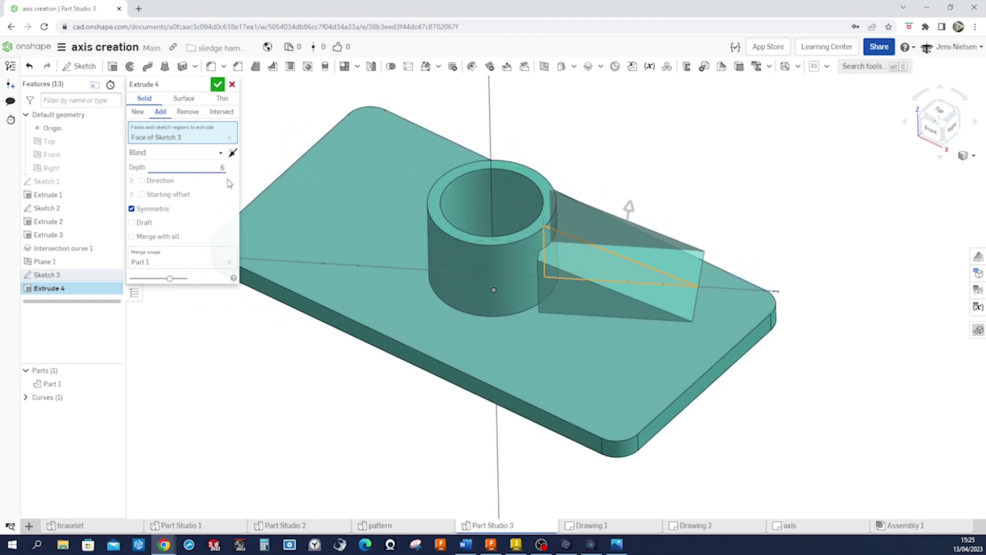
{"action": "left_click", "coordinate": [218, 88]}
Step: Hide the intersection curve through the tube and Sketch 2
{"action": "right_click_drag", "start_coordinate": [755, 163], "coordinate": [733, 180]}
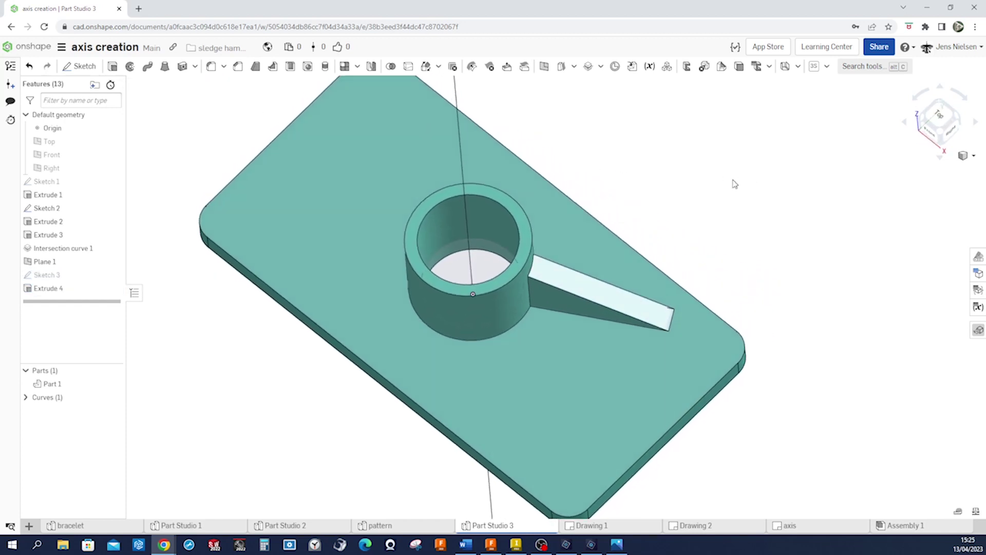
{"action": "key", "text": "Up"}
{"action": "key", "text": "Up"}
{"action": "key", "text": "Up"}
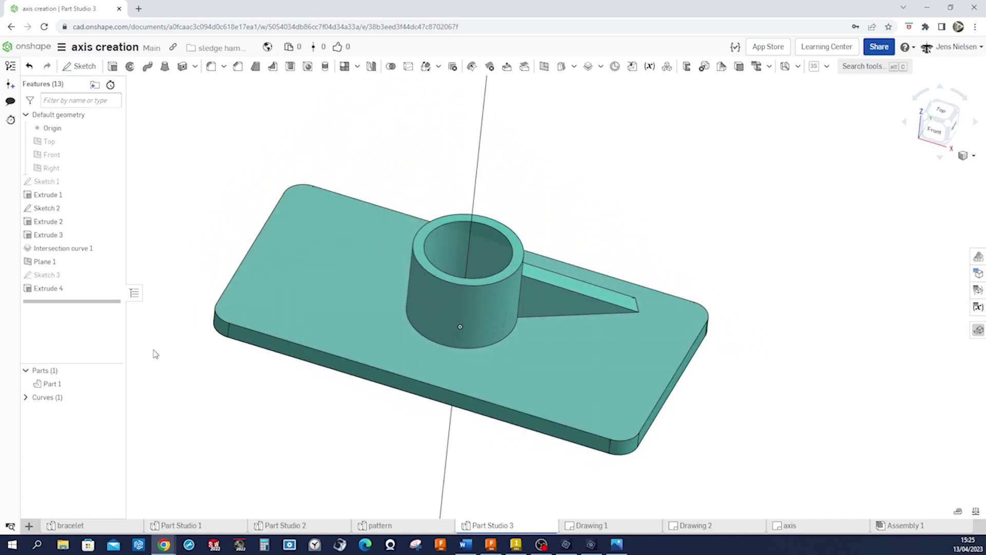
{"action": "left_click", "coordinate": [113, 397]}
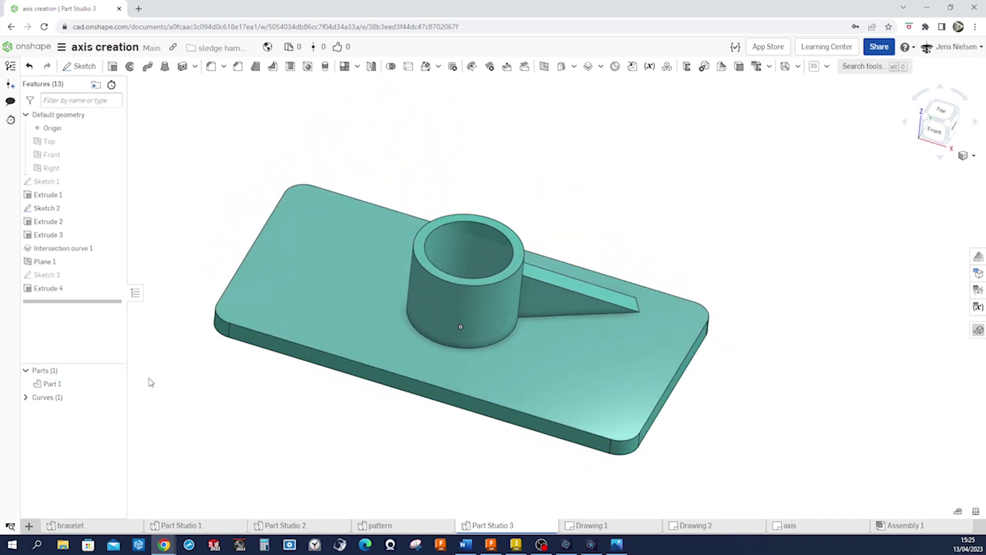
{"action": "right_click_drag", "start_coordinate": [581, 197], "coordinate": [582, 205]}
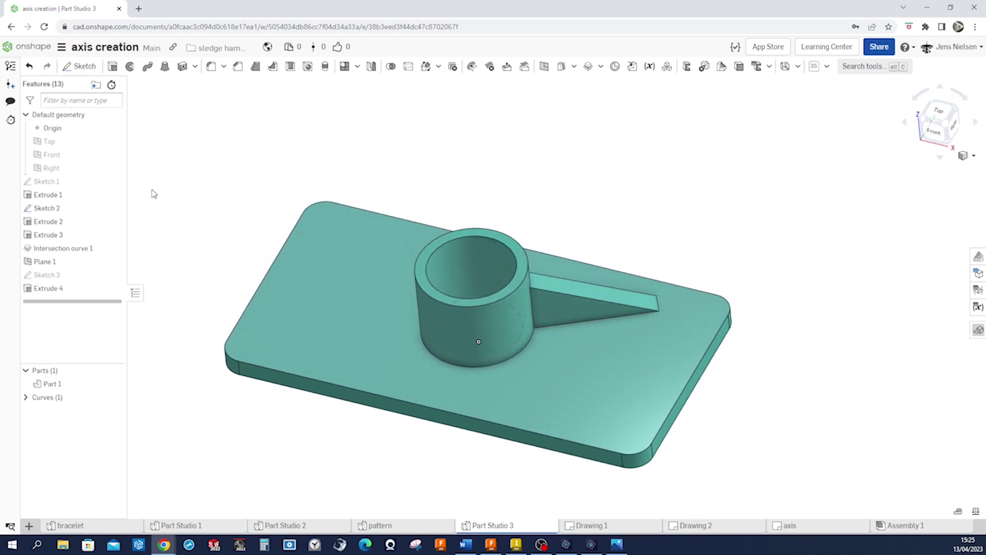
{"action": "left_click", "coordinate": [114, 208]}
{"action": "right_click_drag", "start_coordinate": [620, 180], "coordinate": [617, 146]}
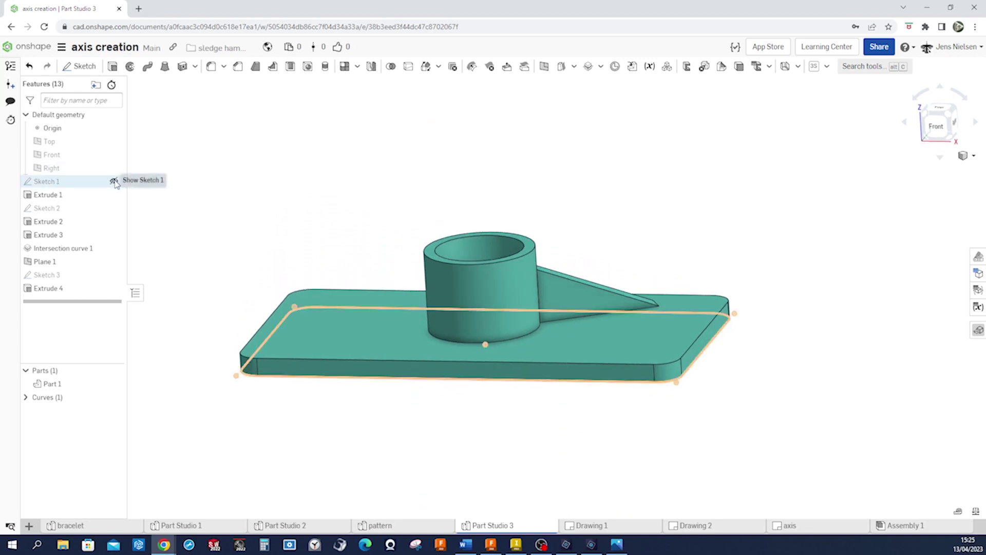
{"action": "key", "text": "ctrl+Down"}
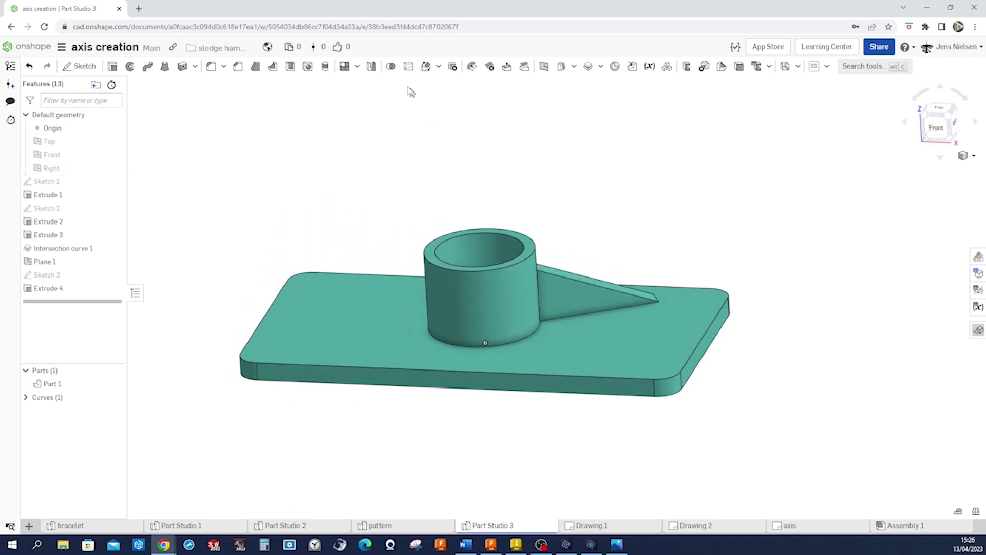
Step: Mirror the rib extrusion as a feature about the Front plane
{"action": "left_click", "coordinate": [370, 68]}
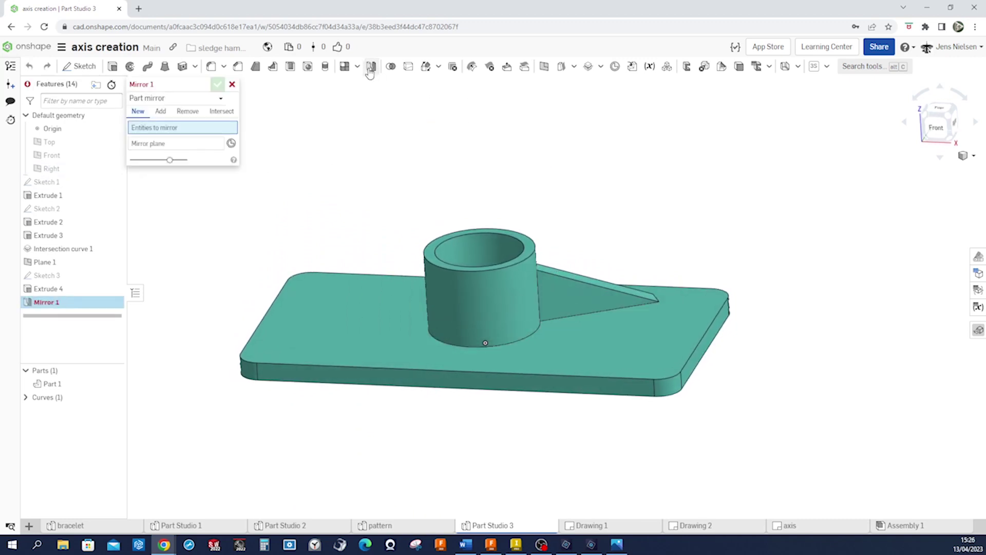
{"action": "left_click", "coordinate": [221, 101]}
{"action": "left_click", "coordinate": [202, 127]}
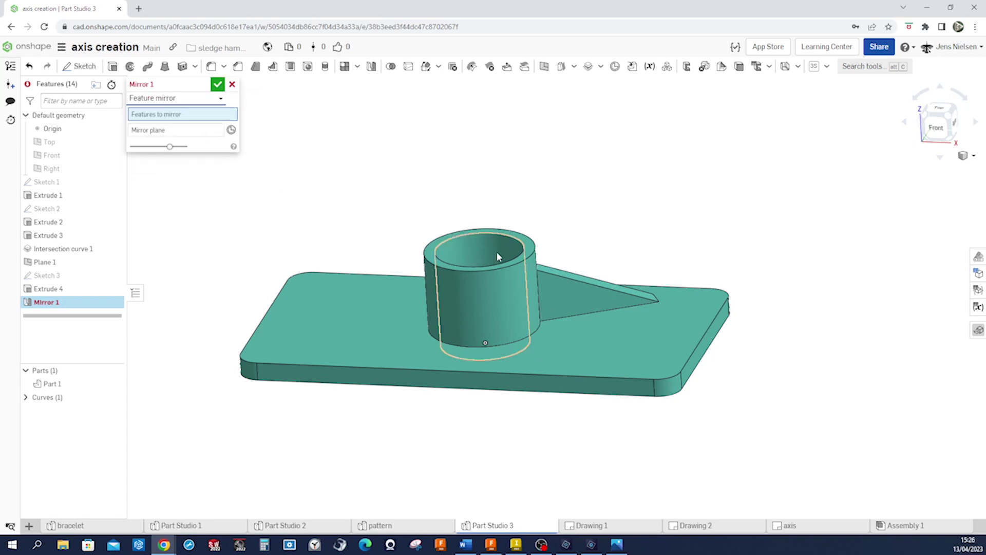
{"action": "left_click", "coordinate": [557, 286]}
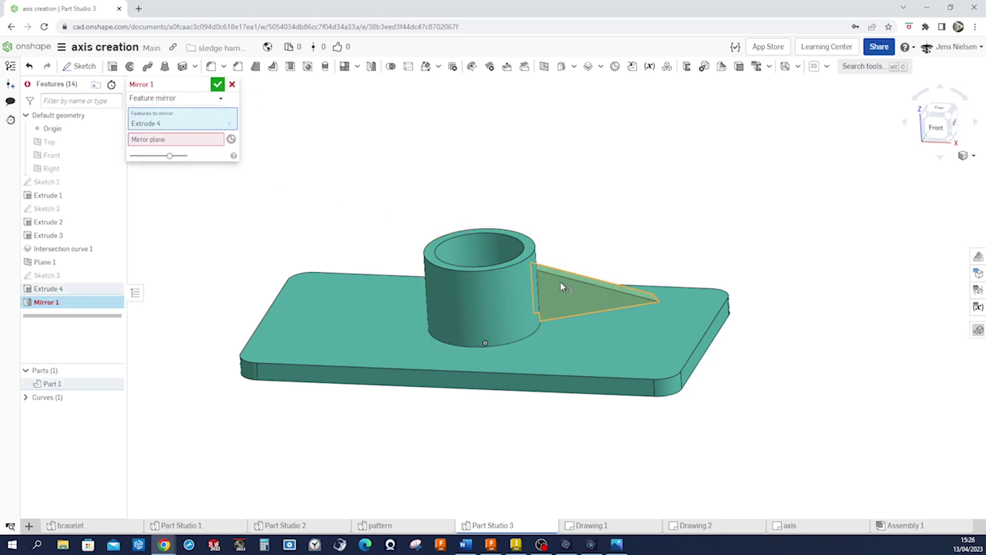
{"action": "left_click", "coordinate": [204, 145]}
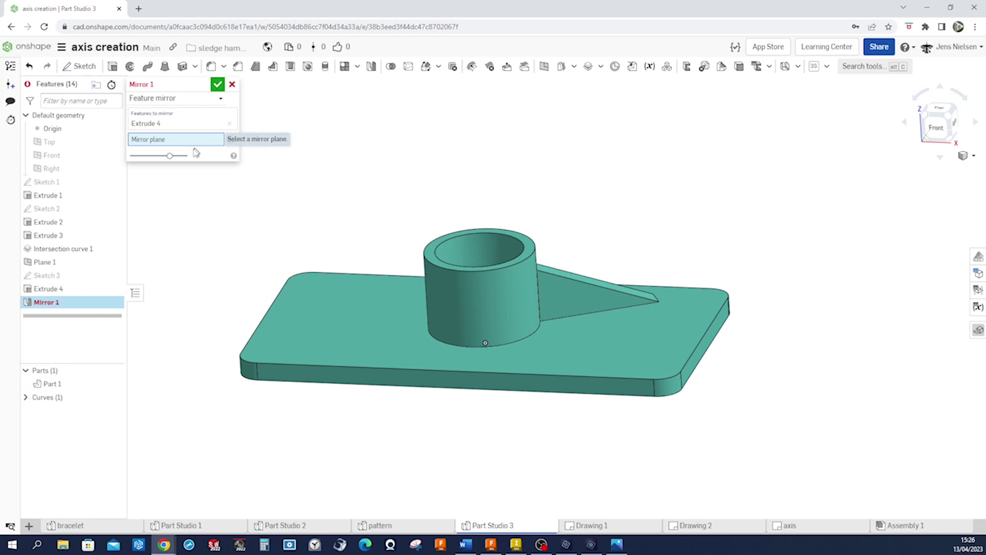
{"action": "left_click", "coordinate": [88, 156]}
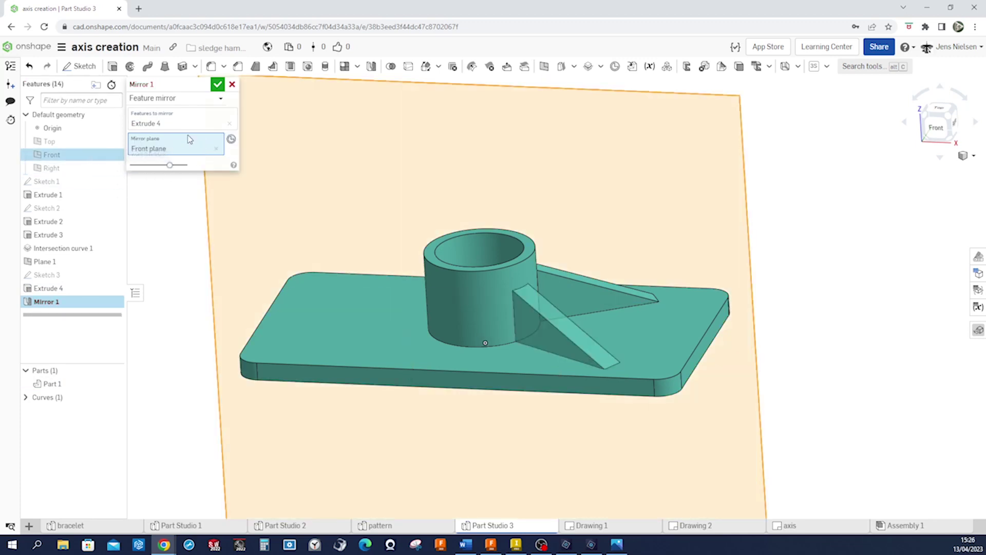
{"action": "left_click", "coordinate": [218, 85]}
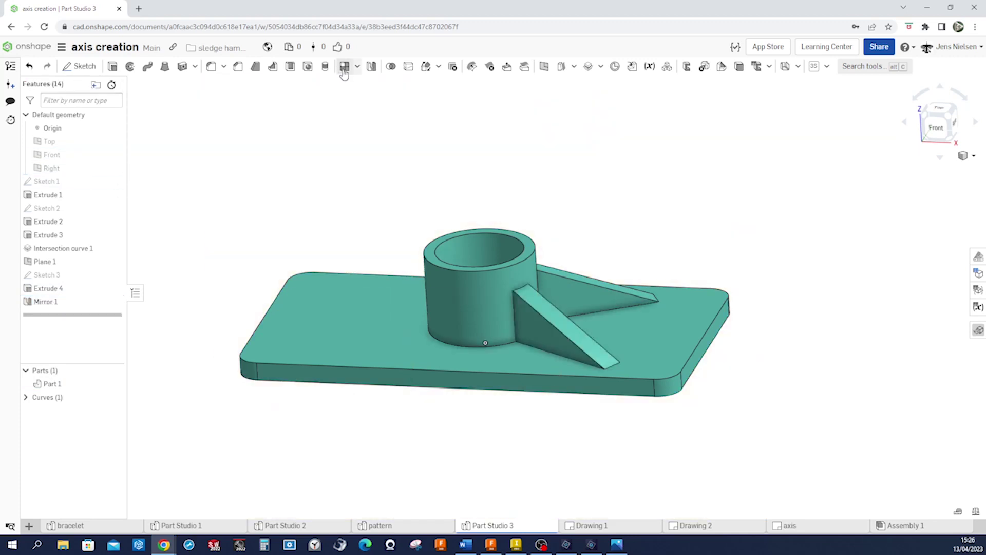
Step: Mirror both the rib extrusion and its first mirror as features about the Right plane
{"action": "left_click", "coordinate": [371, 66]}
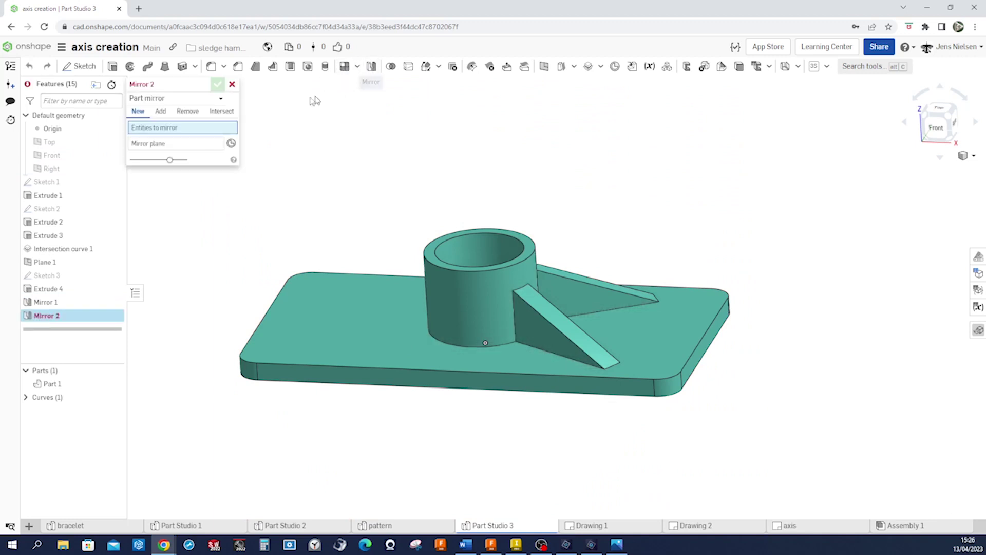
{"action": "left_click", "coordinate": [223, 98]}
{"action": "left_click", "coordinate": [189, 128]}
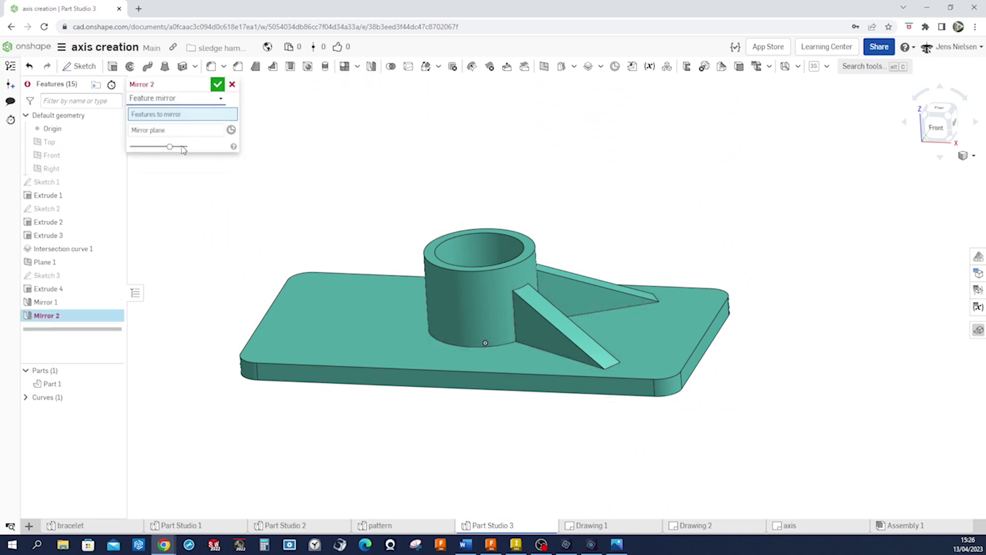
{"action": "left_click", "coordinate": [59, 292]}
{"action": "left_click", "coordinate": [53, 305]}
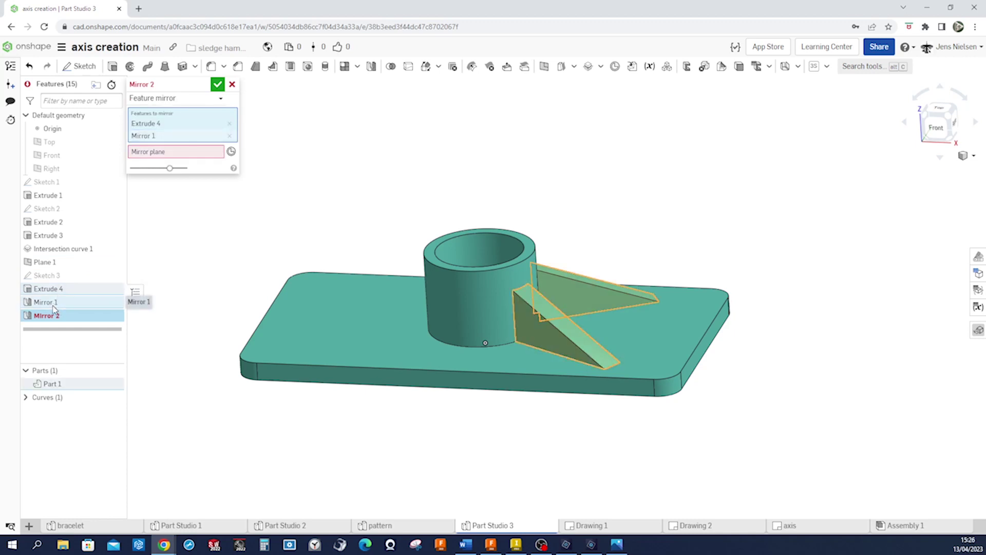
{"action": "left_click", "coordinate": [47, 169]}
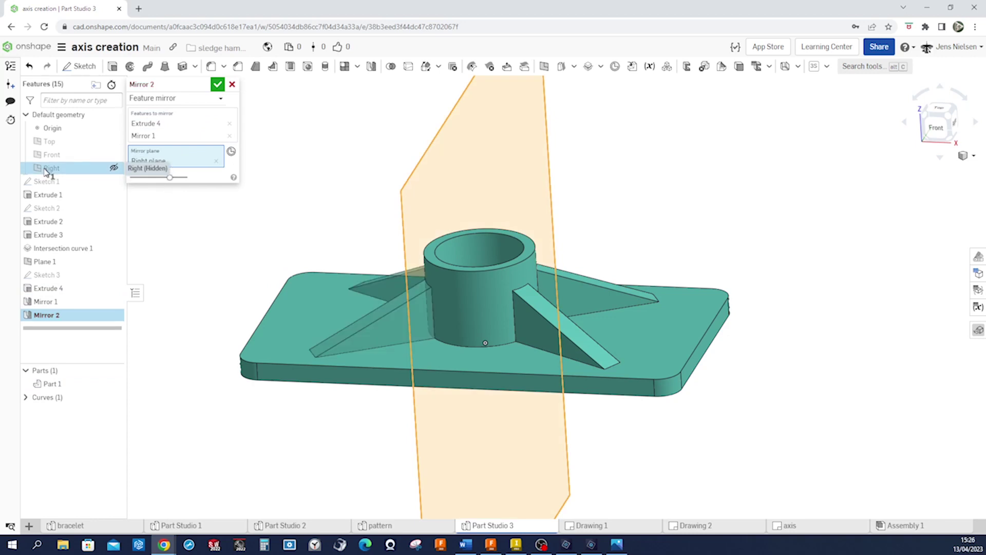
{"action": "left_click", "coordinate": [217, 84]}
Step: Show the base plate's Sketch 1 and bring its corner points on the plate's underside into view
{"action": "right_click_drag", "start_coordinate": [506, 138], "coordinate": [619, 155]}
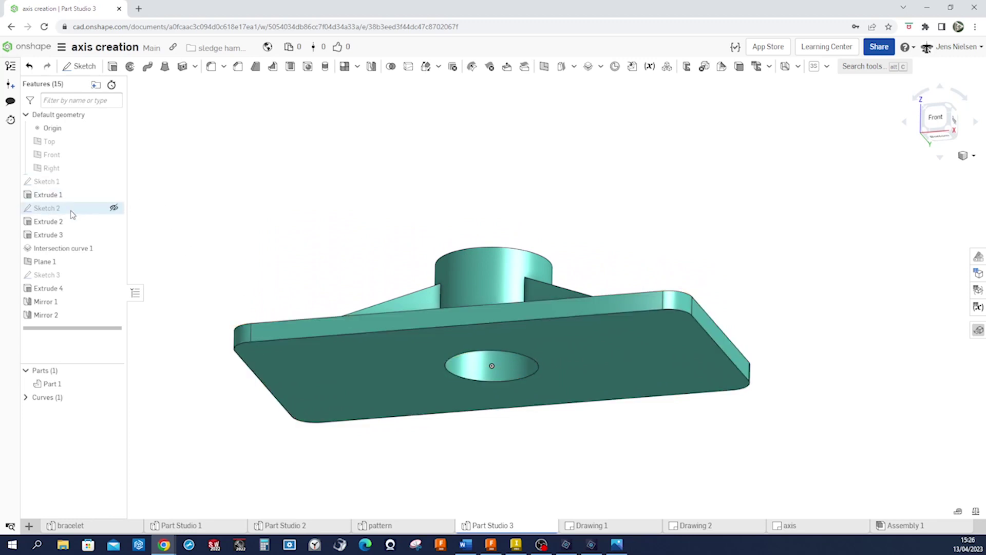
{"action": "left_click", "coordinate": [114, 181]}
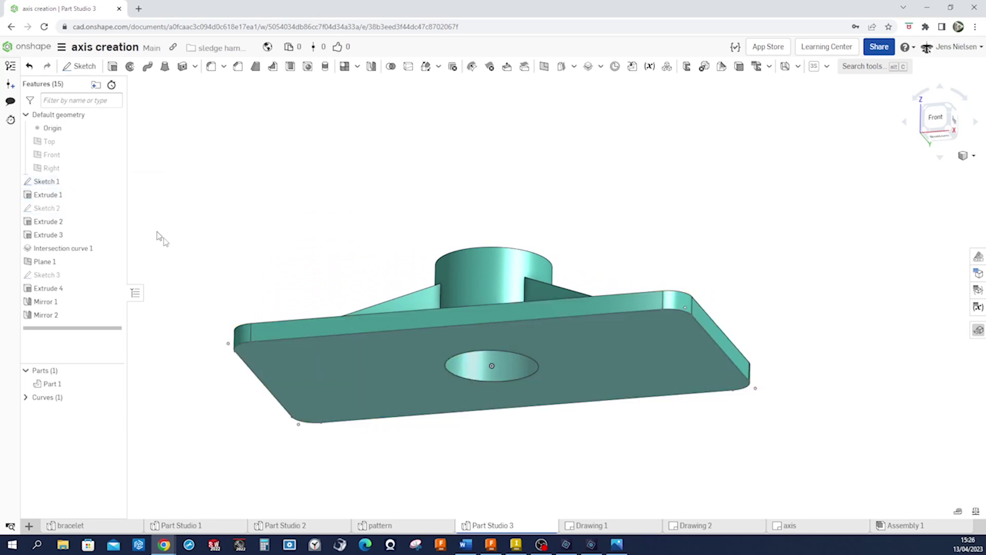
{"action": "right_click_drag", "start_coordinate": [157, 232], "coordinate": [232, 317]}
{"action": "scroll", "coordinate": [235, 321], "scroll_direction": "up", "scroll_amount": 5}
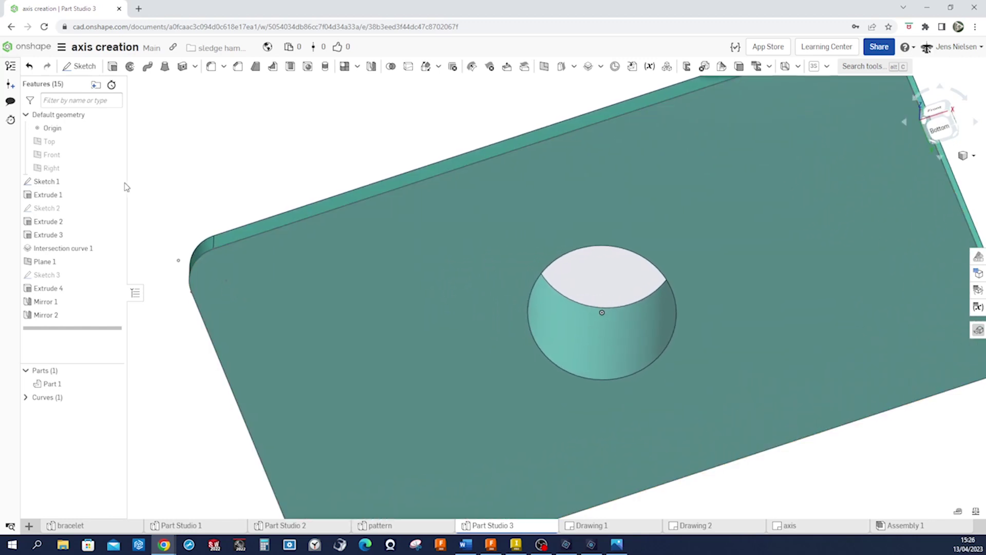
{"action": "scroll", "coordinate": [205, 170], "scroll_direction": "down", "scroll_amount": 5}
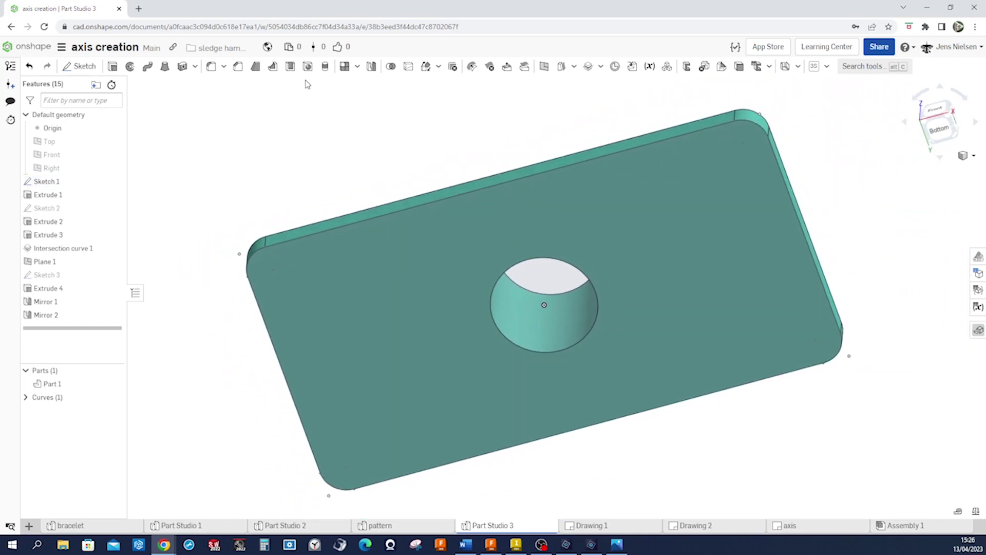
Step: Create simple 6 mm through holes at the four corner points of Sketch 1 in the base plate
{"action": "left_click", "coordinate": [308, 68]}
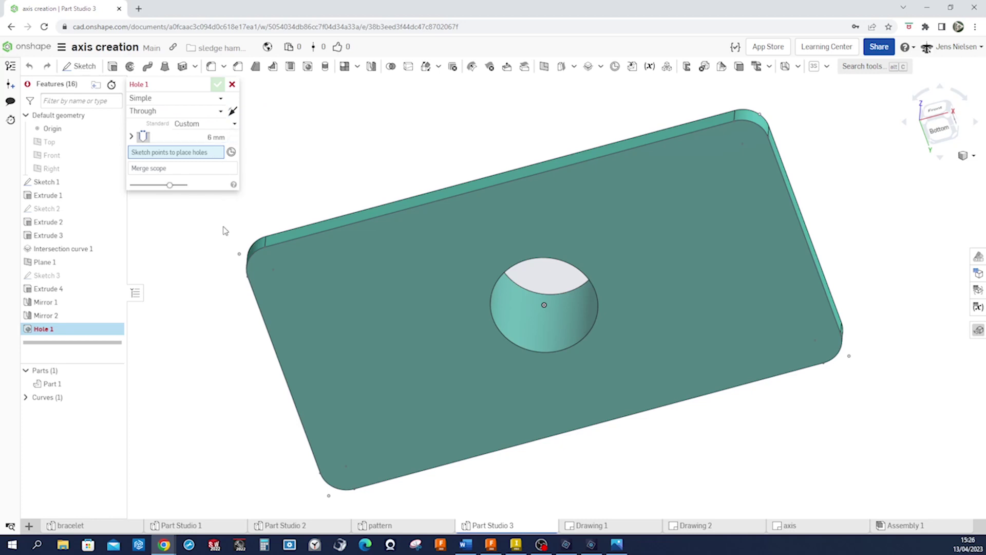
{"action": "left_click", "coordinate": [274, 270]}
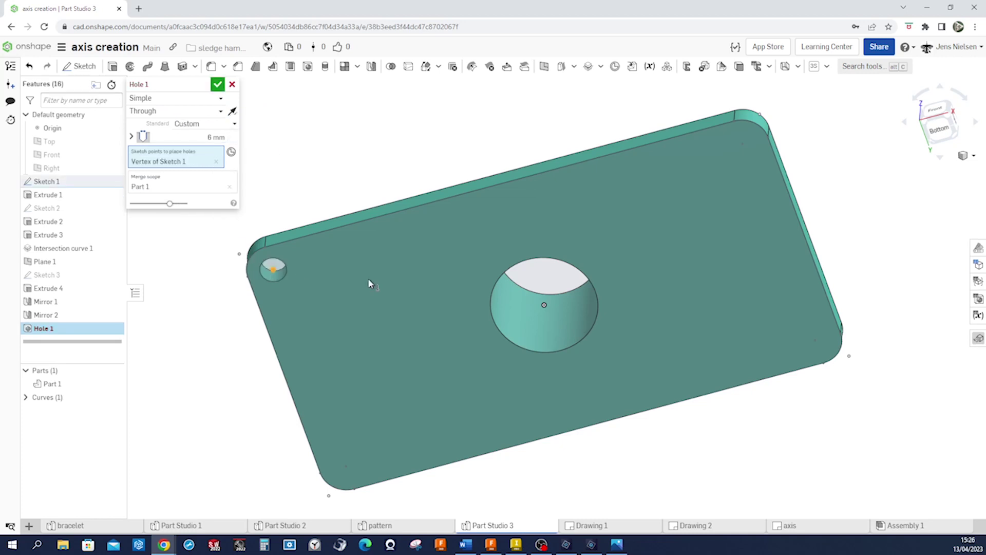
{"action": "left_click", "coordinate": [742, 145]}
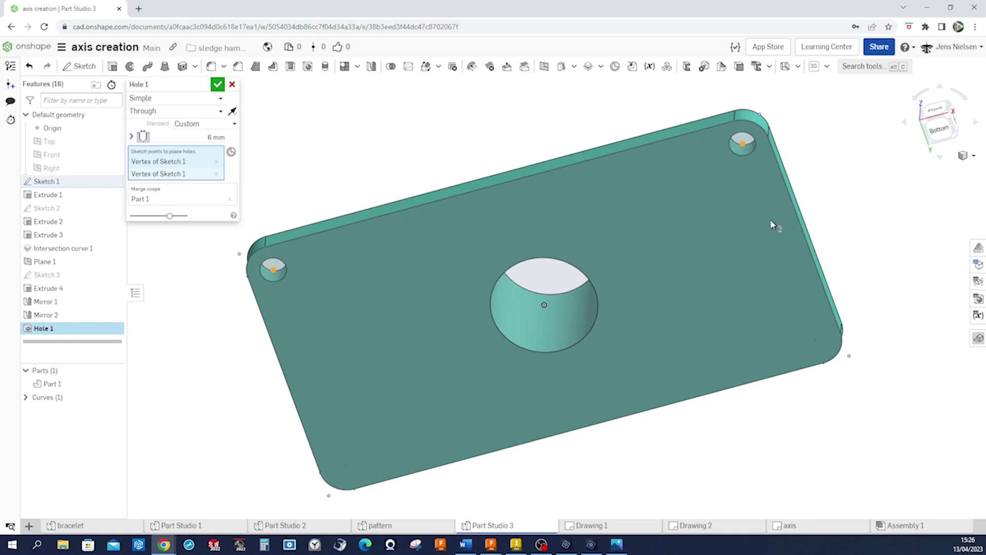
{"action": "left_click", "coordinate": [816, 341]}
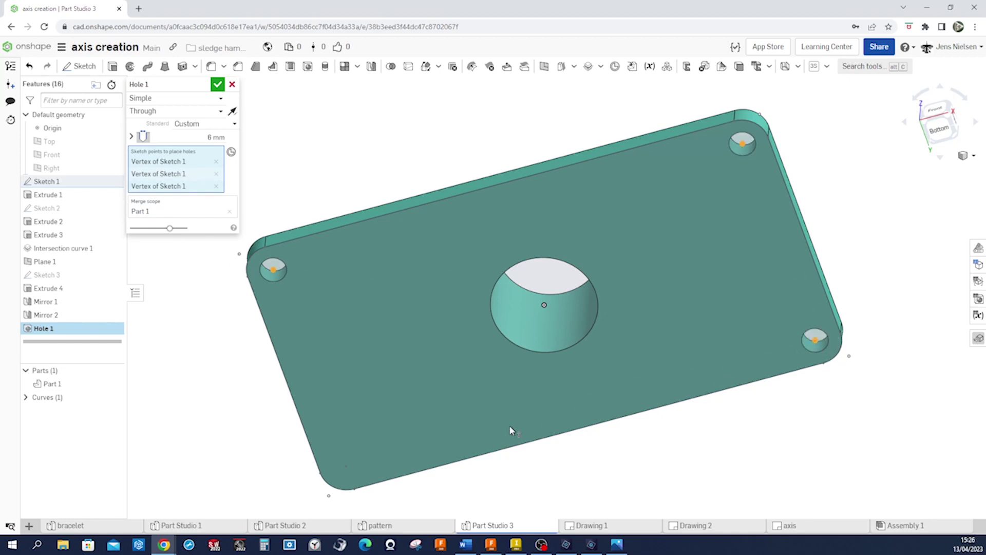
{"action": "left_click", "coordinate": [346, 468]}
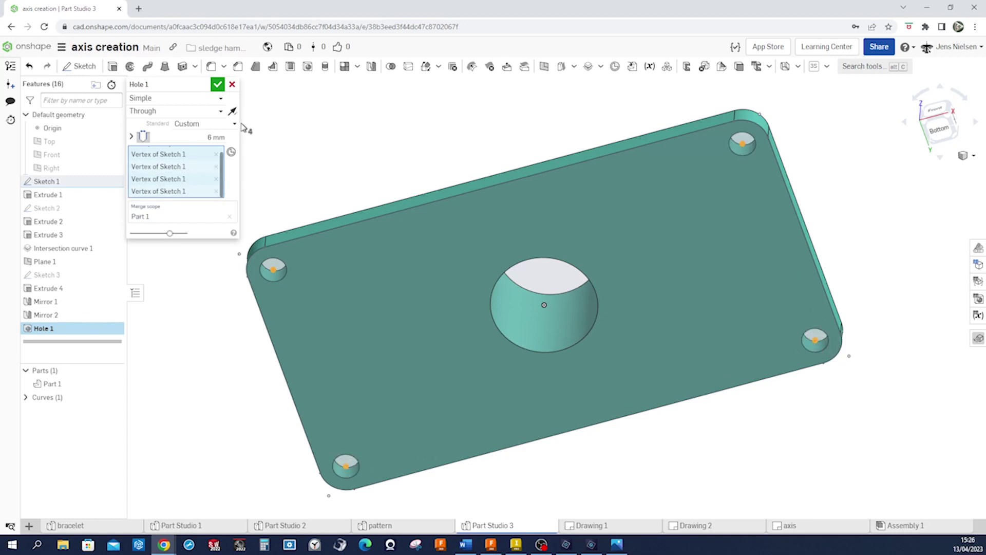
{"action": "left_click", "coordinate": [217, 85]}
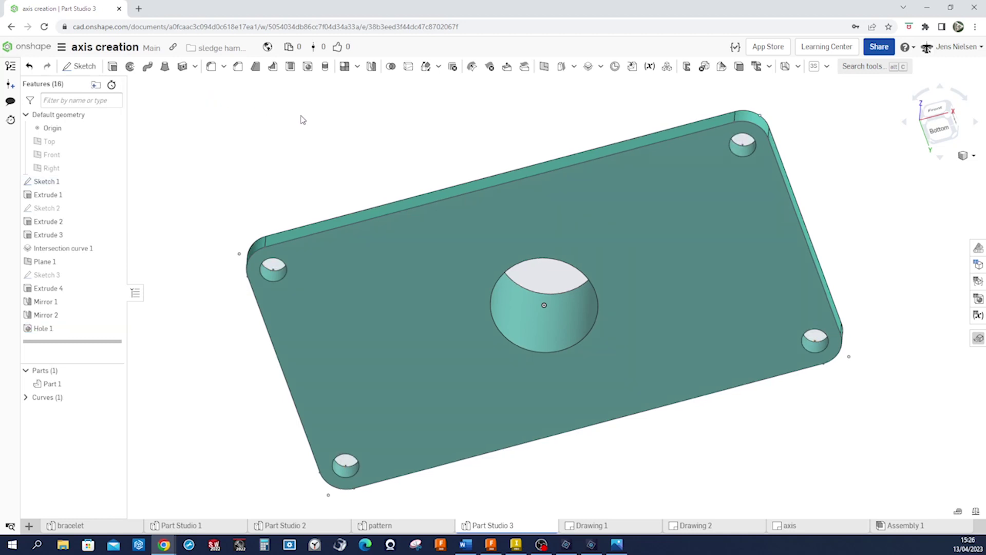
Step: Hide the base plate's Sketch 1
{"action": "key", "text": "shift+7"}
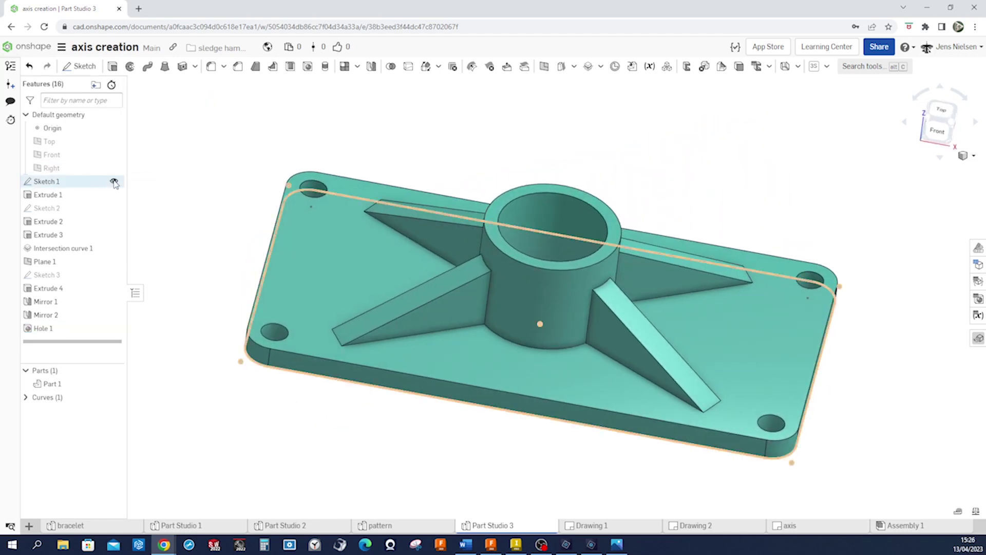
{"action": "left_click", "coordinate": [113, 182]}
{"action": "key", "text": "Left"}
{"action": "key", "text": "Left"}
{"action": "key", "text": "Left"}
{"action": "key", "text": "Left"}
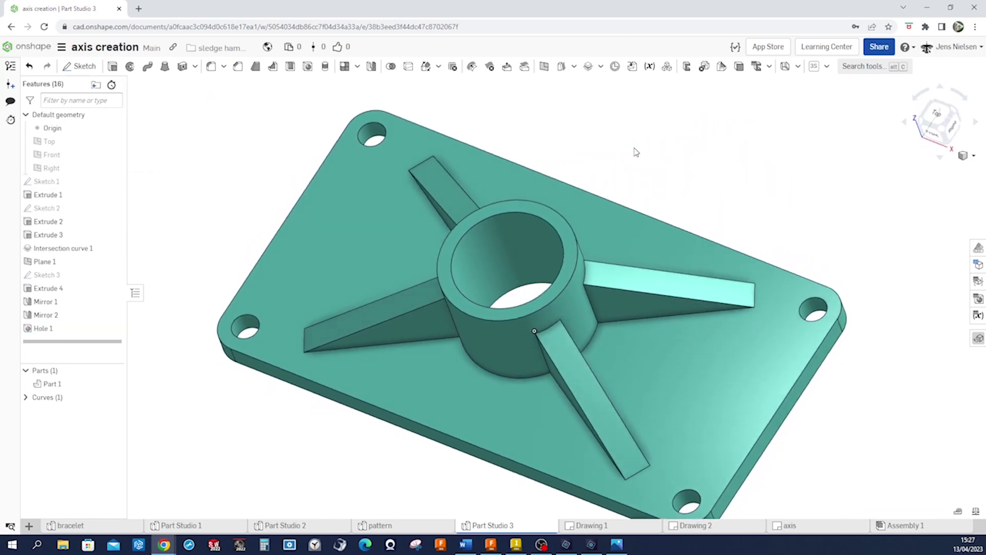
{"action": "key", "text": "Down"}
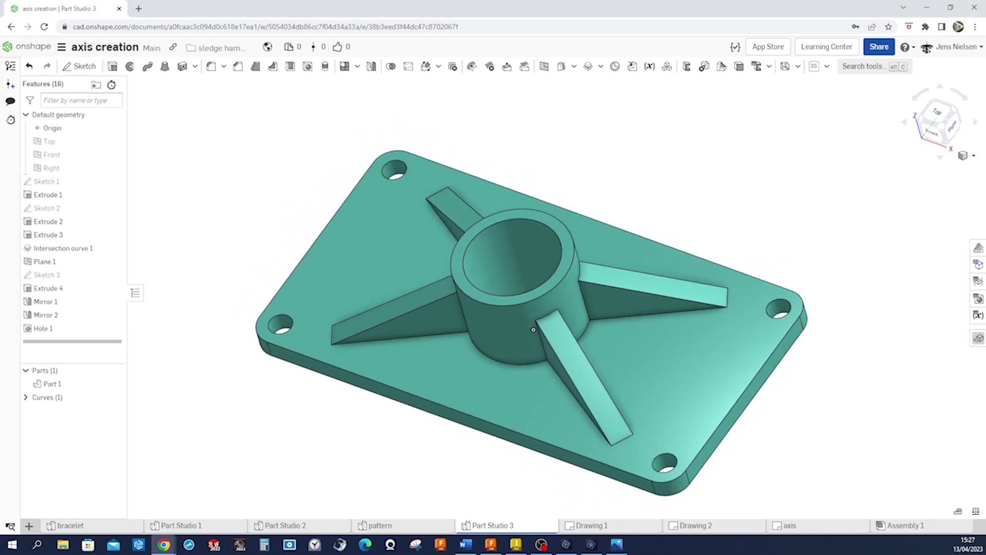
{"action": "scroll", "coordinate": [533, 324], "scroll_direction": "up", "scroll_amount": 3}
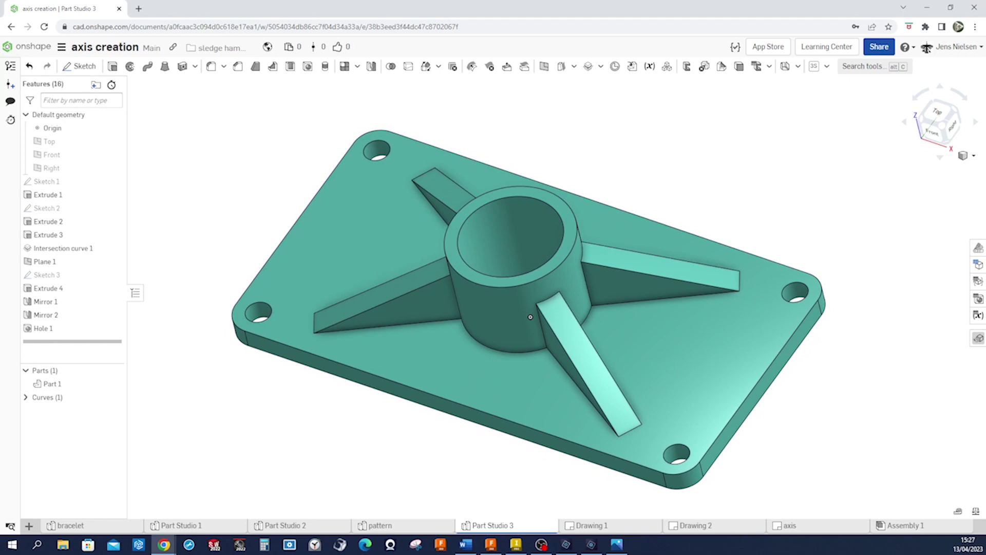
{"action": "middle_click_drag", "start_coordinate": [531, 317], "coordinate": [530, 321]}
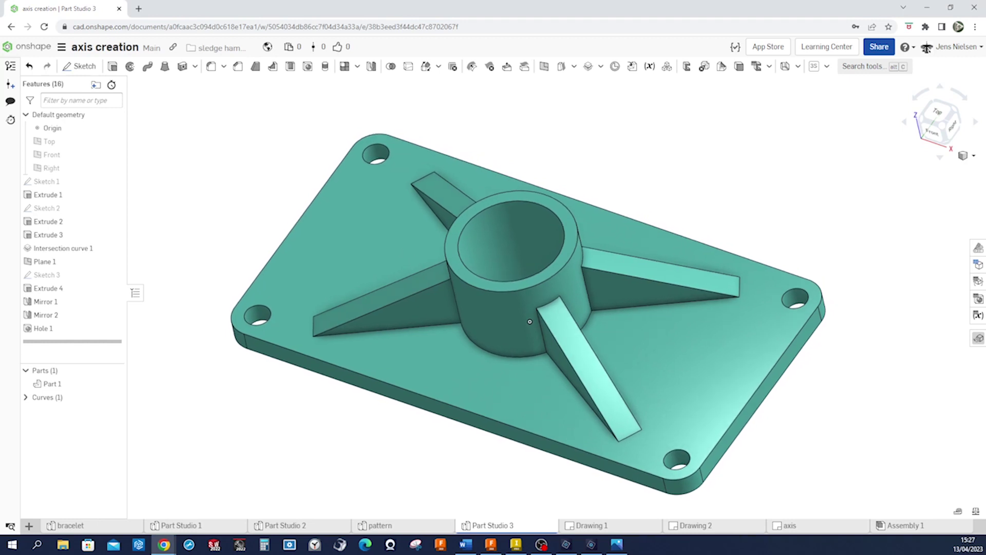